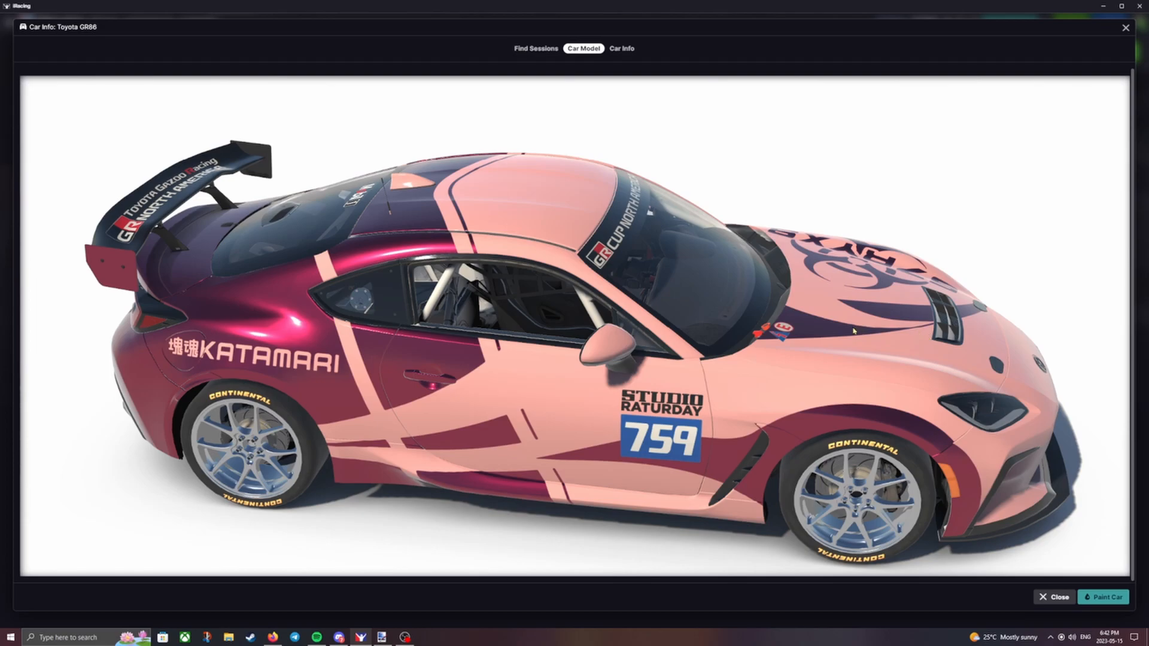
Examine the pink and metallic purple livery on the Toyota GR86 car model from the front, side, rear and above.
{"action": "left_click_drag", "start_coordinate": [561, 340], "coordinate": [515, 322]}
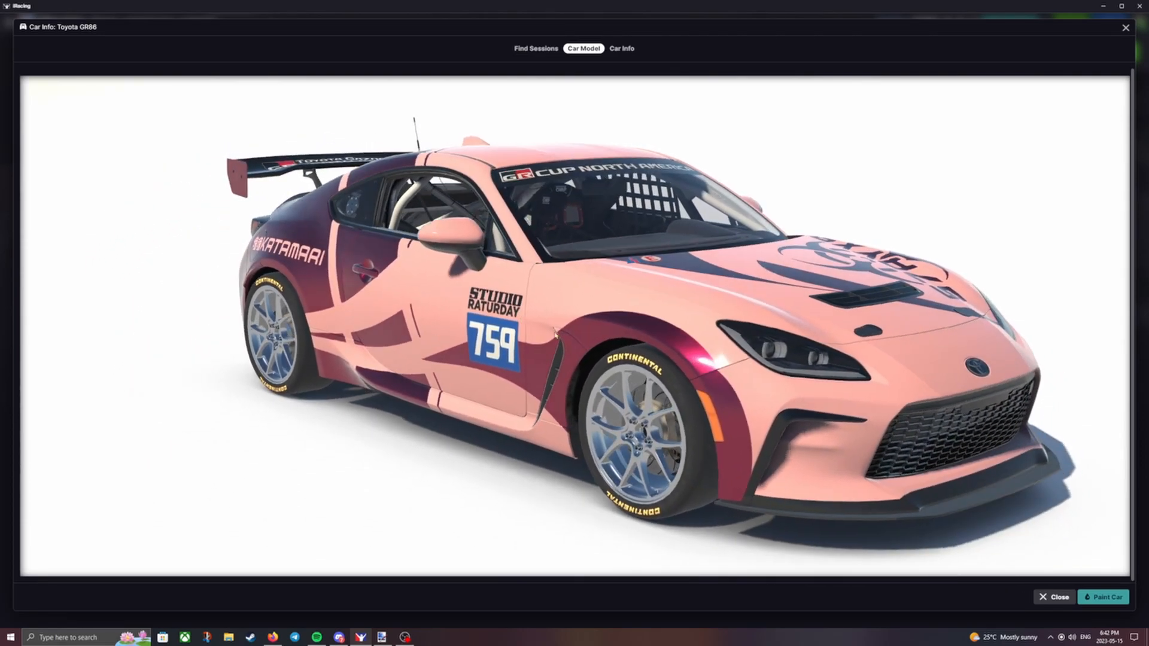
{"action": "scroll", "coordinate": [772, 303], "scroll_direction": "up", "scroll_amount": 5}
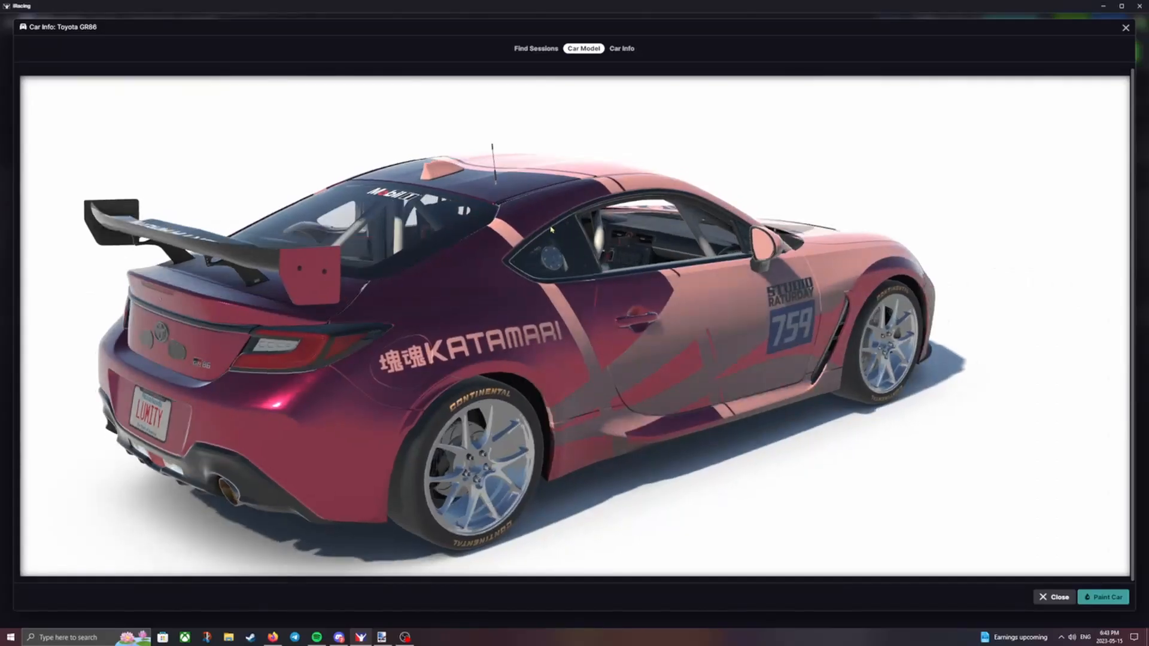
{"action": "left_click_drag", "start_coordinate": [665, 200], "coordinate": [509, 238]}
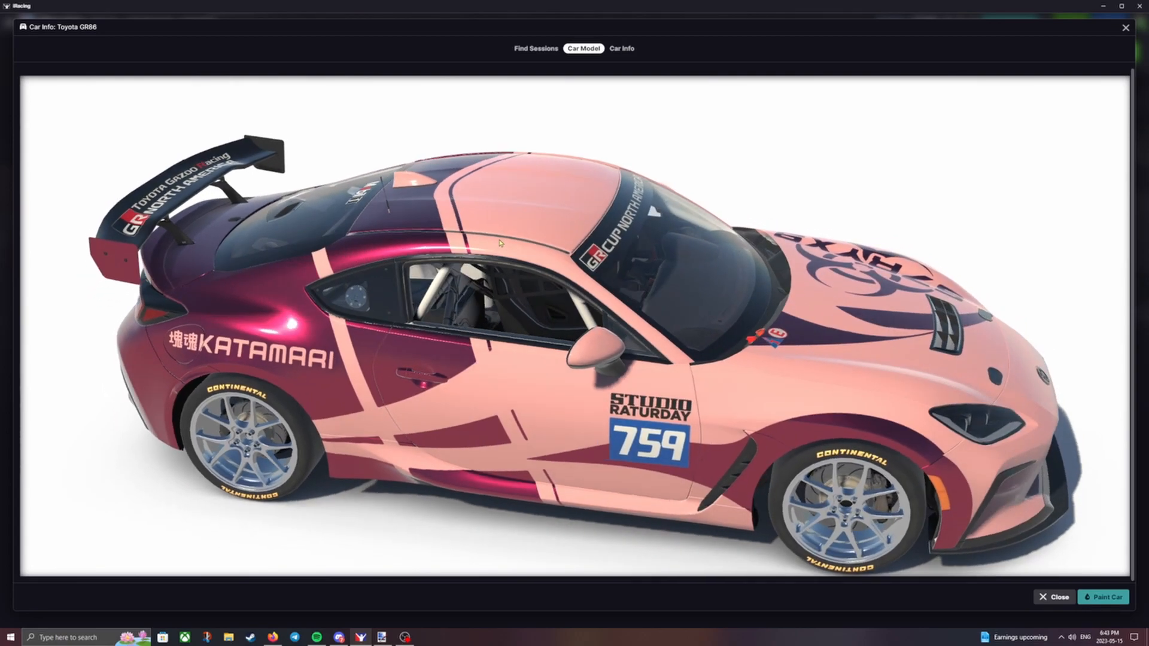
{"action": "mouse_move", "coordinate": [487, 246]}
{"action": "left_mouse_down"}
{"action": "mouse_move", "coordinate": [508, 246]}
{"action": "mouse_move", "coordinate": [494, 253]}
{"action": "left_mouse_up"}
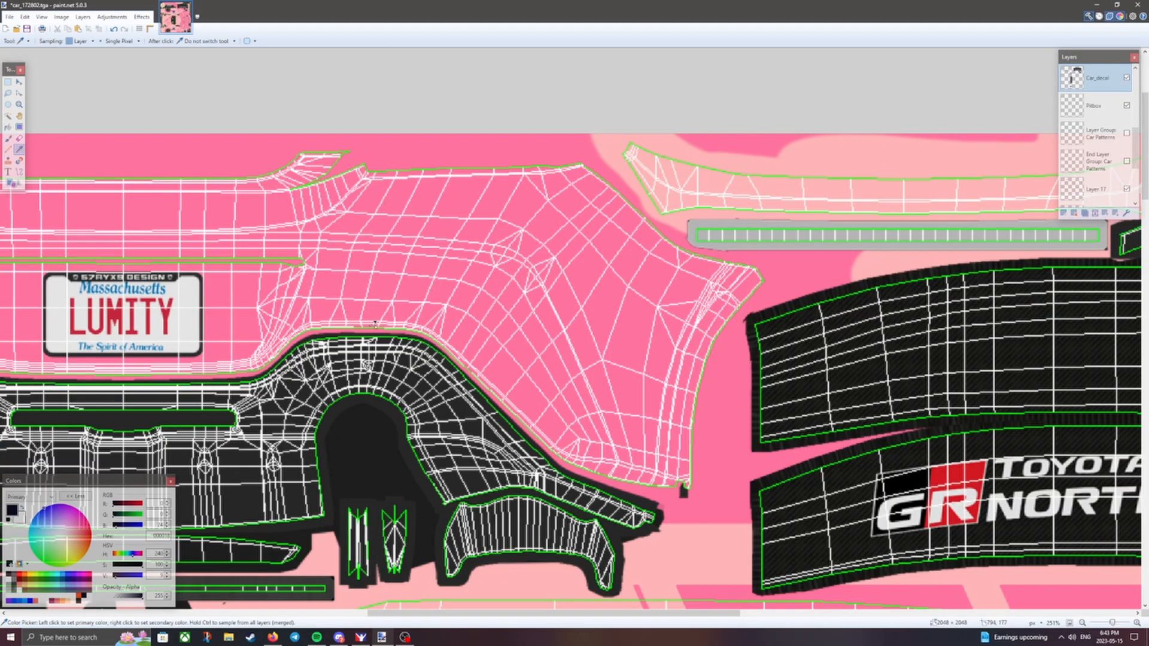
In paint.net, hide the Wire layer of the car livery template.
{"action": "key", "text": "ctrl+b"}
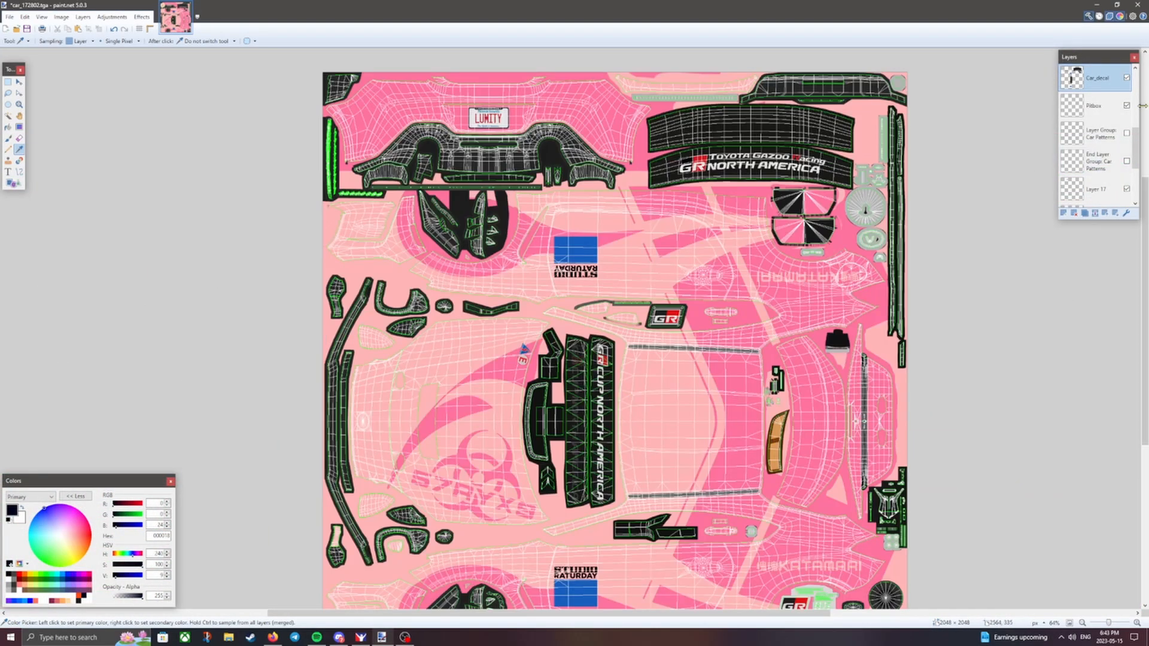
{"action": "scroll", "coordinate": [1113, 119], "scroll_direction": "up", "scroll_amount": 3}
{"action": "left_click", "coordinate": [1126, 77]}
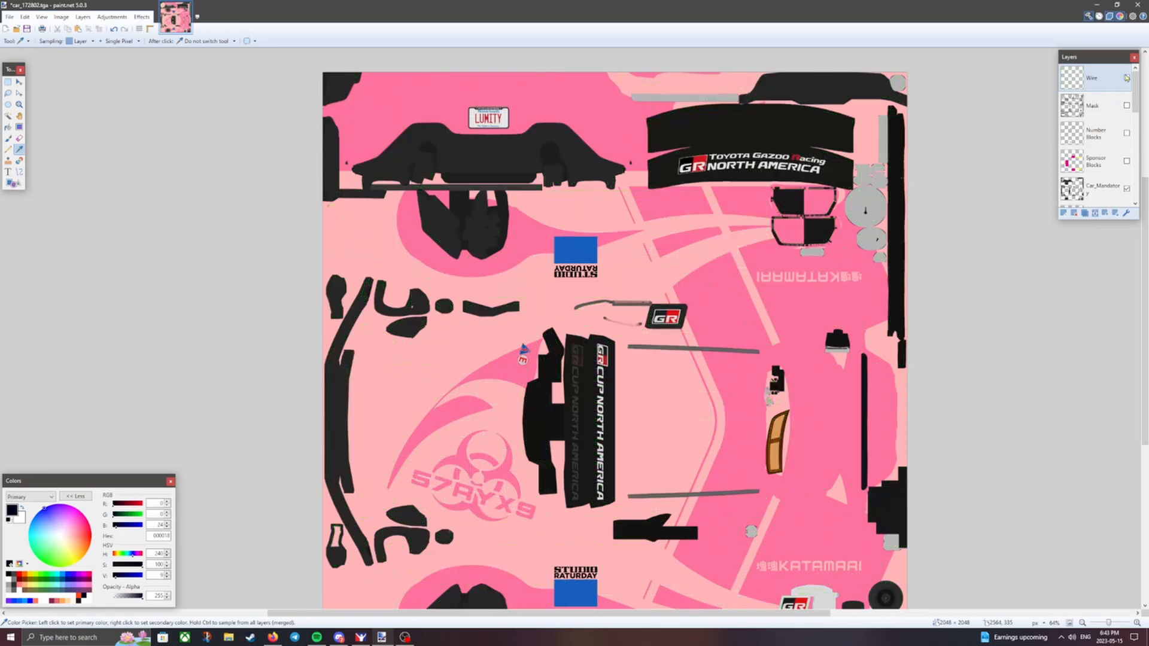
Toggle Layer 15's visibility several times to identify the darker pink pattern, and compare it with the car model in iRacing.
{"action": "scroll", "coordinate": [1005, 168], "scroll_direction": "down", "scroll_amount": 1}
{"action": "scroll", "coordinate": [1079, 151], "scroll_direction": "down", "scroll_amount": 5}
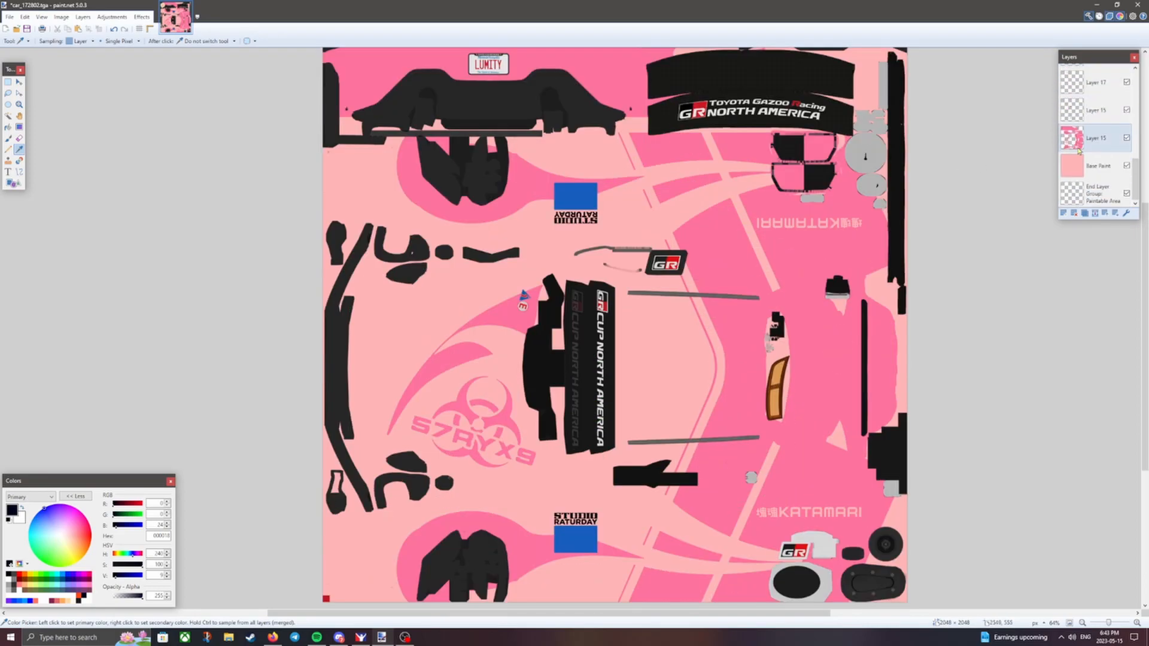
{"action": "left_click", "coordinate": [1127, 138]}
{"action": "left_click", "coordinate": [1127, 138]}
{"action": "left_click", "coordinate": [1127, 138]}
{"action": "left_click", "coordinate": [1127, 138]}
{"action": "left_click", "coordinate": [1127, 138]}
{"action": "left_click", "coordinate": [1127, 139]}
{"action": "left_click", "coordinate": [1127, 138]}
{"action": "left_click", "coordinate": [1127, 138]}
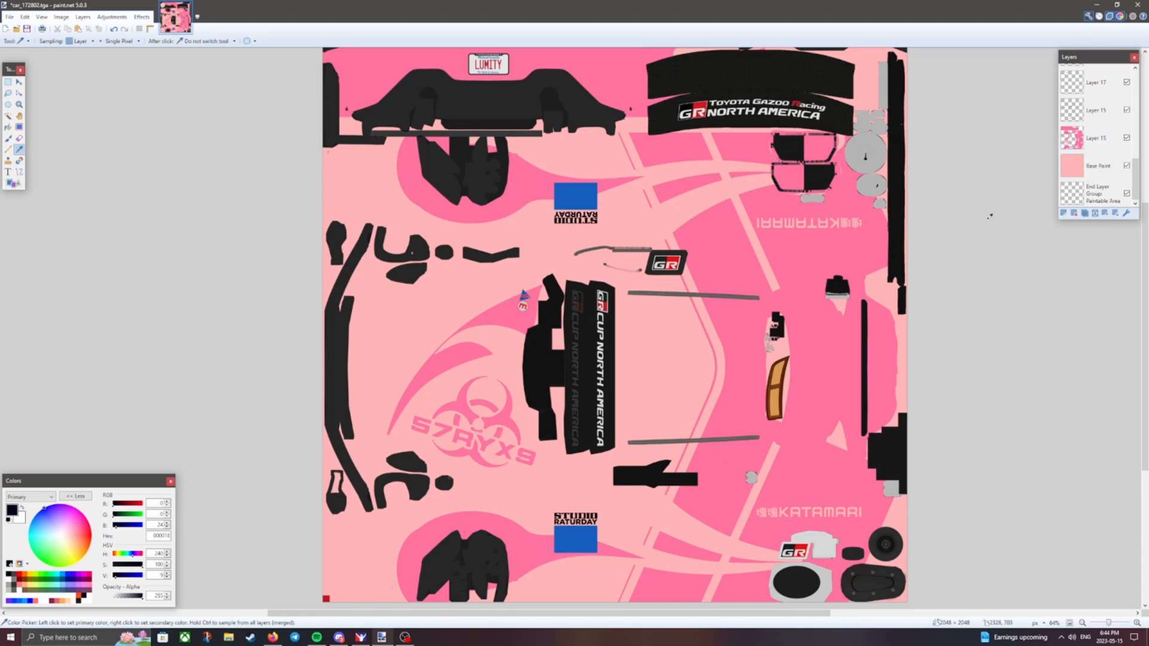
{"action": "left_click", "coordinate": [361, 637]}
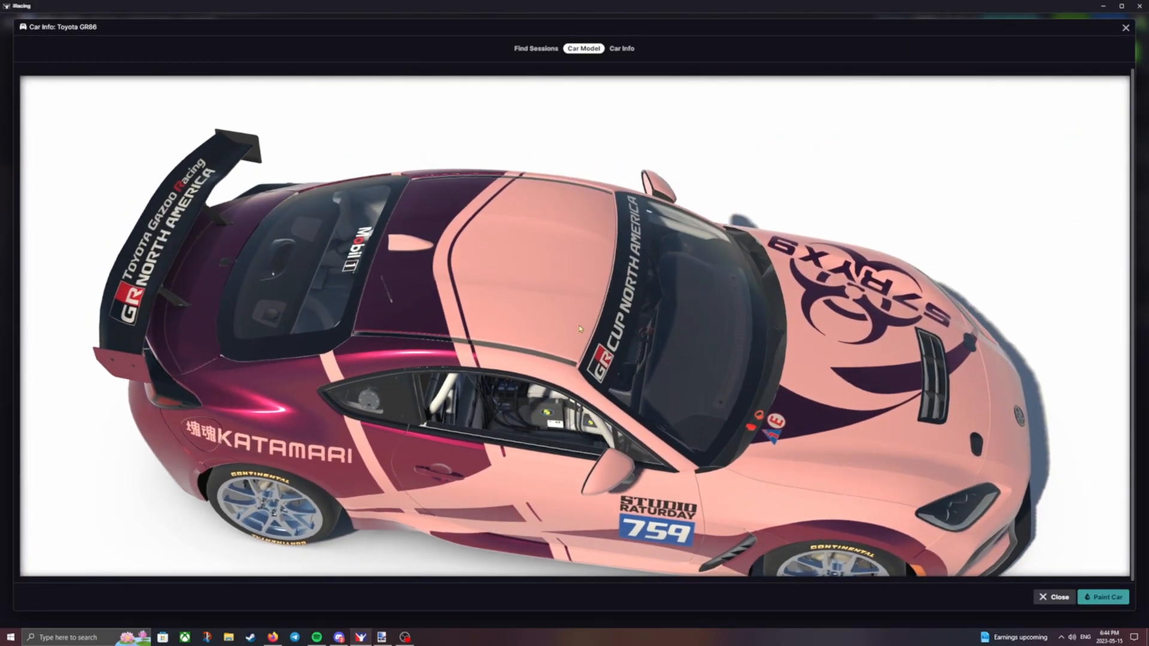
{"action": "key", "text": "alt+Tab"}
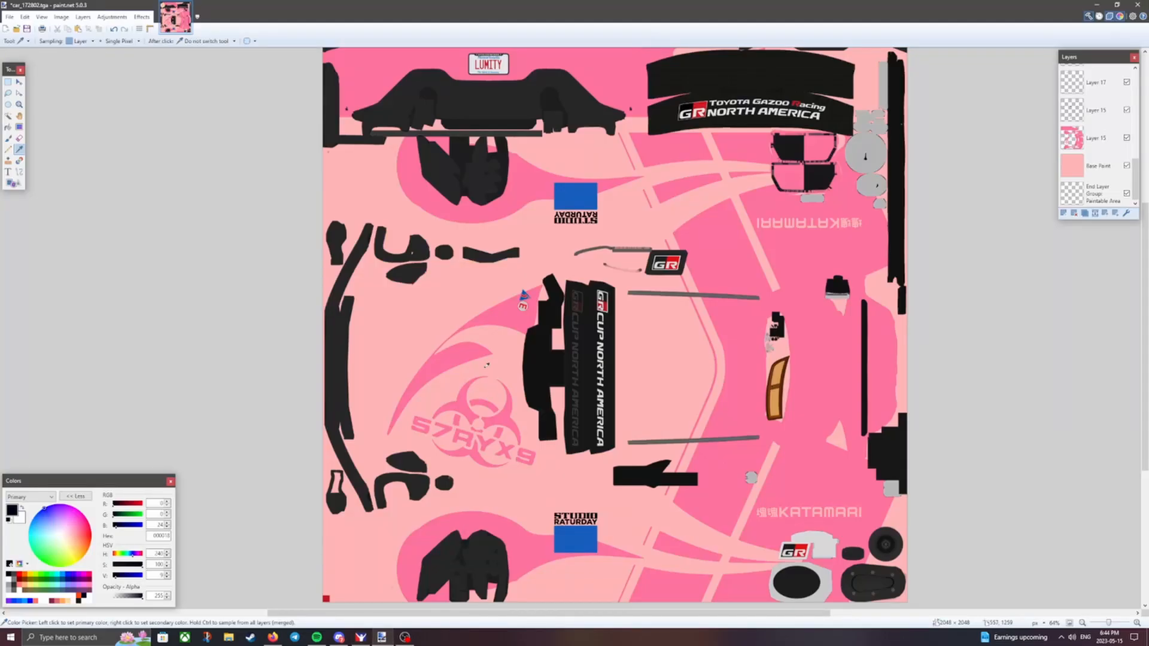
Copy the entire content of Layer 15 into a new 2048 × 2048 pixel image.
{"action": "key", "text": "ctrl+a"}
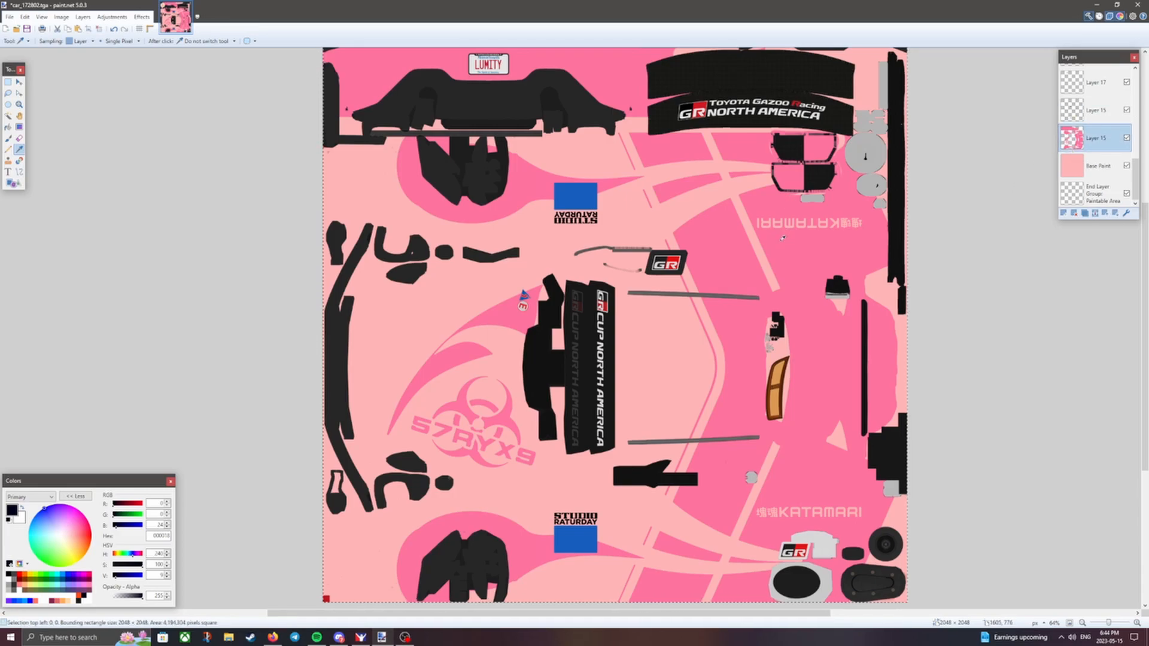
{"action": "scroll", "coordinate": [760, 248], "scroll_direction": "down", "scroll_amount": 1}
{"action": "scroll", "coordinate": [904, 270], "scroll_direction": "up", "scroll_amount": 1}
{"action": "scroll", "coordinate": [915, 275], "scroll_direction": "down", "scroll_amount": 1}
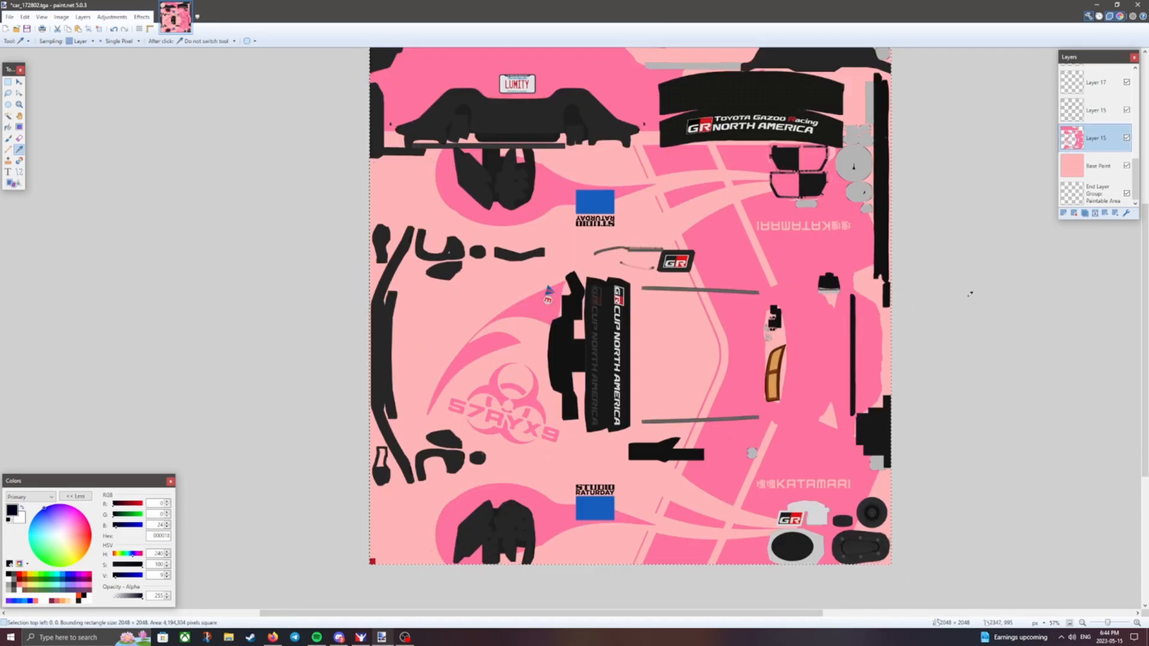
{"action": "scroll", "coordinate": [969, 294], "scroll_direction": "up", "scroll_amount": 1}
{"action": "scroll", "coordinate": [970, 293], "scroll_direction": "down", "scroll_amount": 1}
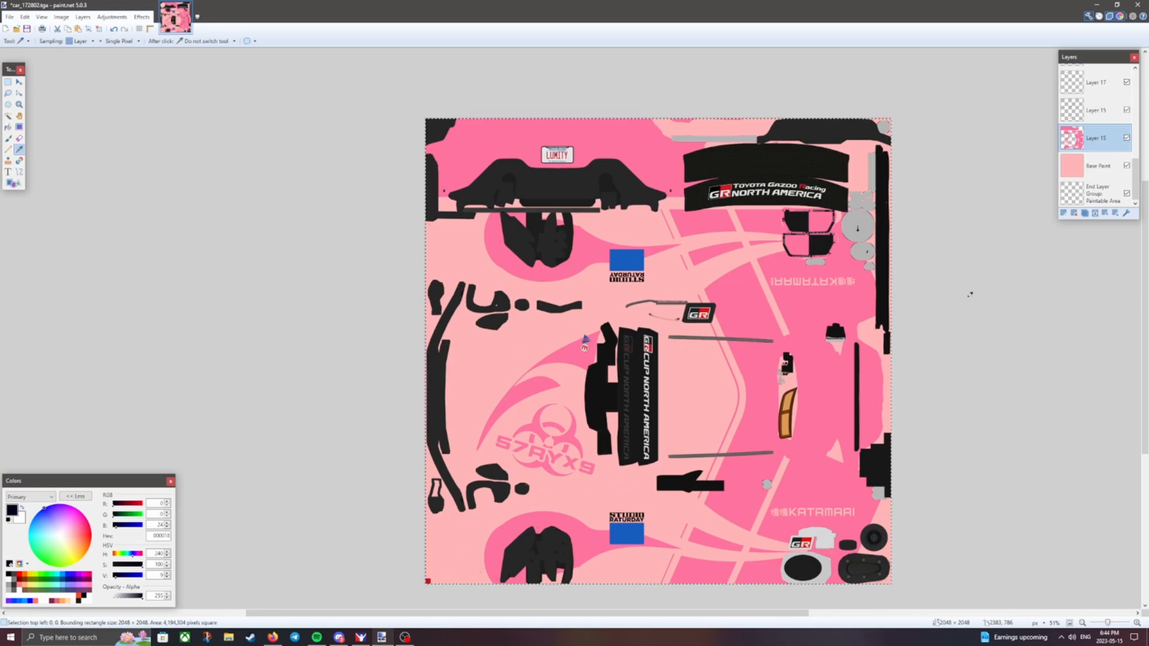
{"action": "left_click", "coordinate": [10, 16]}
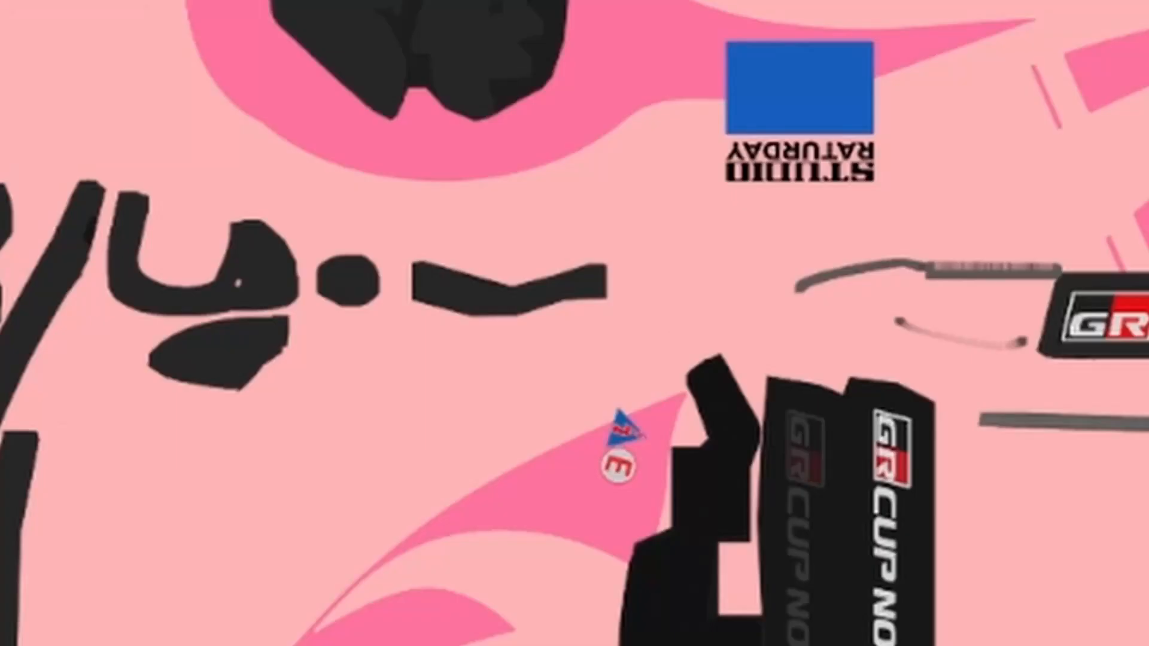
{"action": "key", "text": "ctrl+n"}
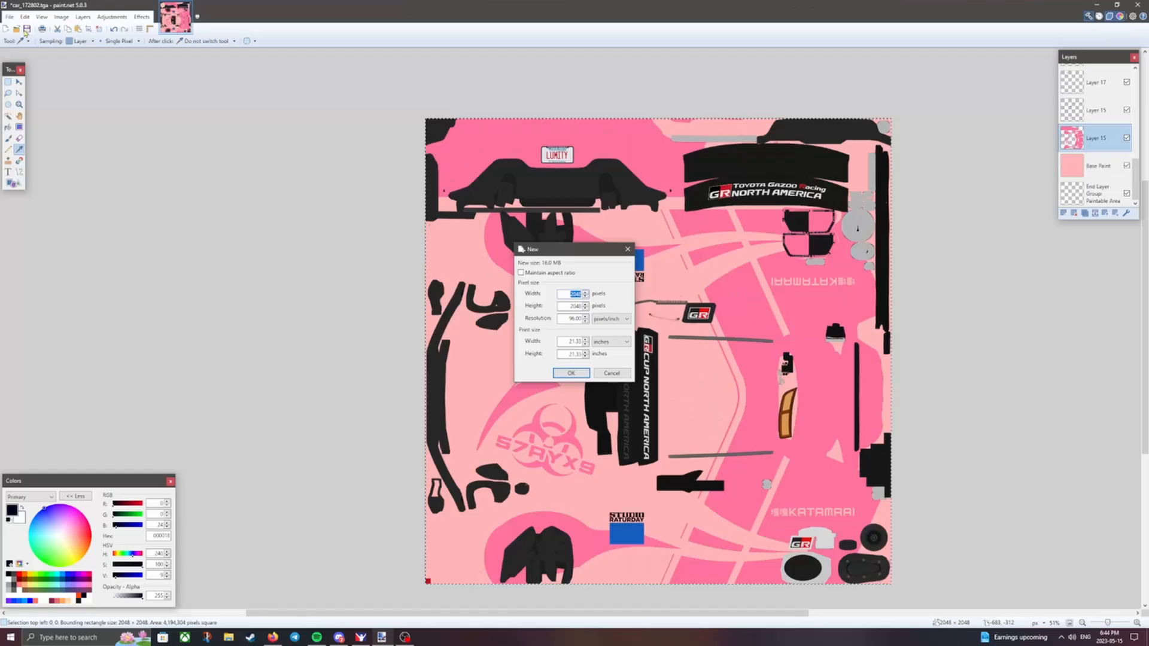
{"action": "key", "text": "Return"}
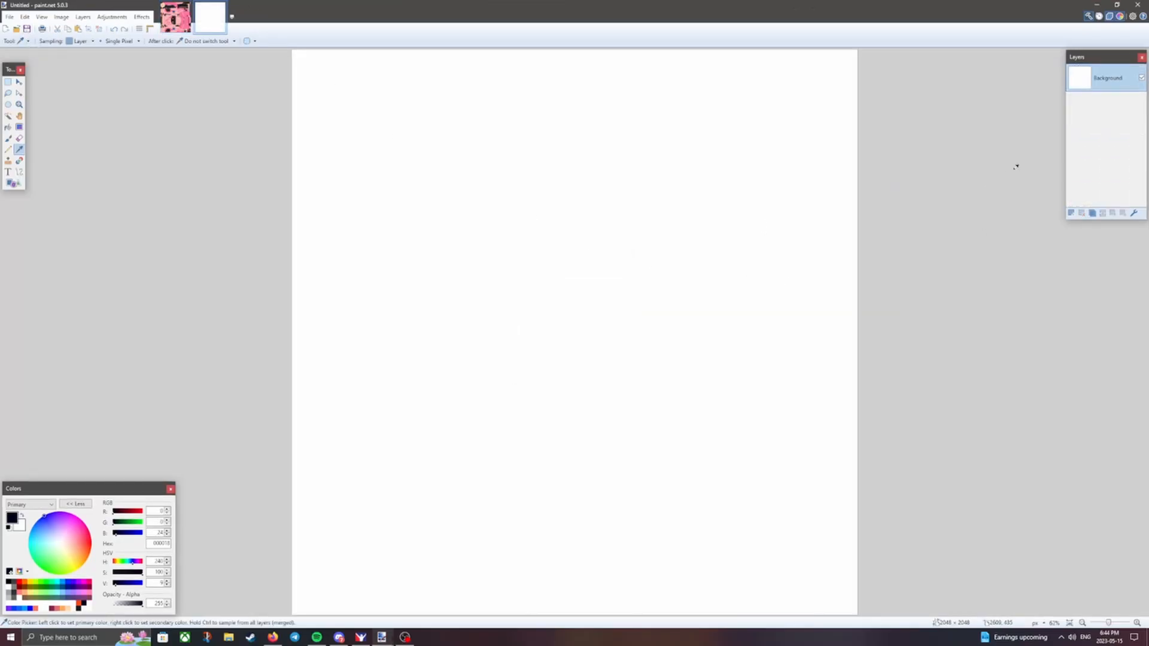
{"action": "key", "text": "ctrl+v"}
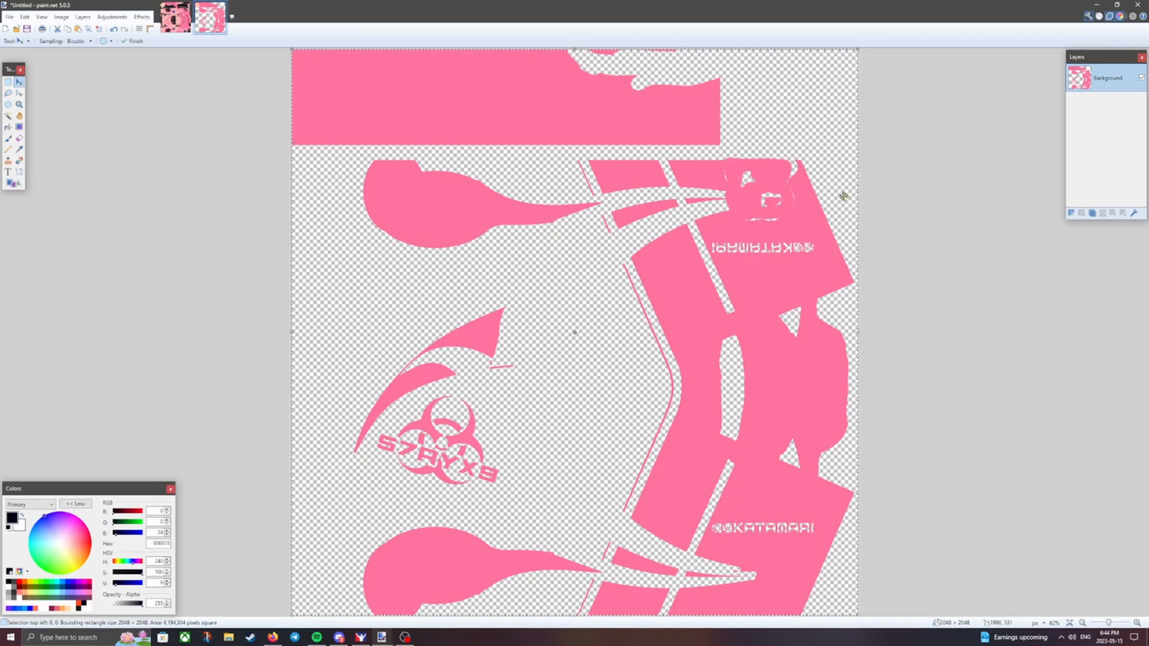
Turn the pasted pattern black with a Hue / Saturation adjustment, setting Lightness to -100.
{"action": "left_click", "coordinate": [112, 17]}
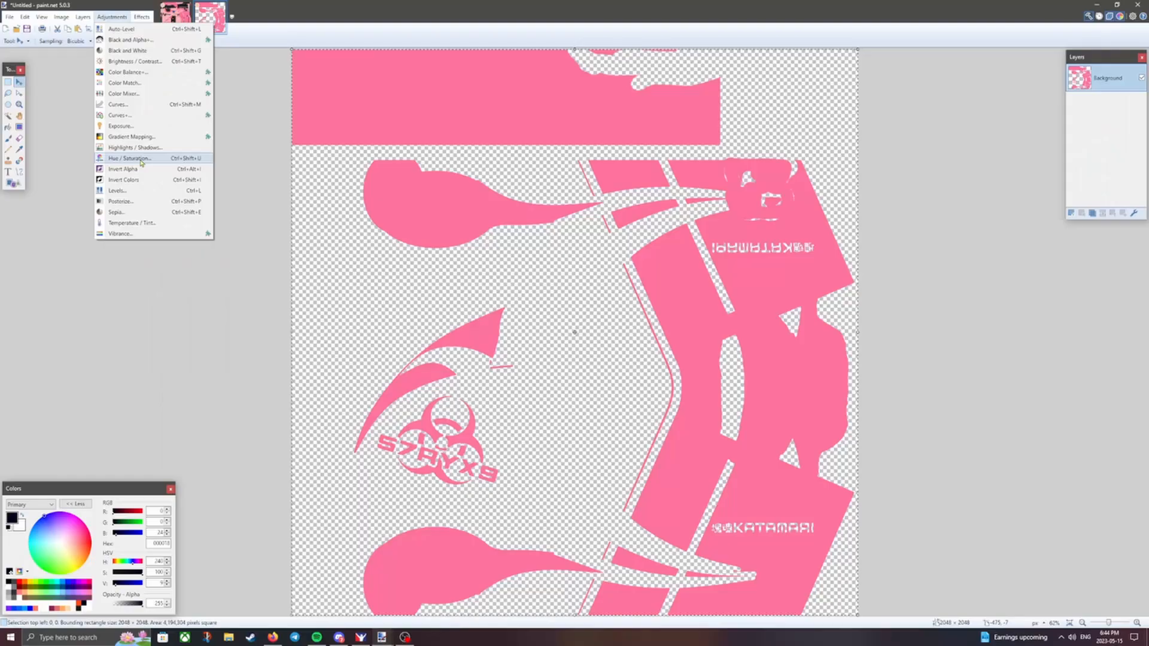
{"action": "left_click", "coordinate": [521, 358]}
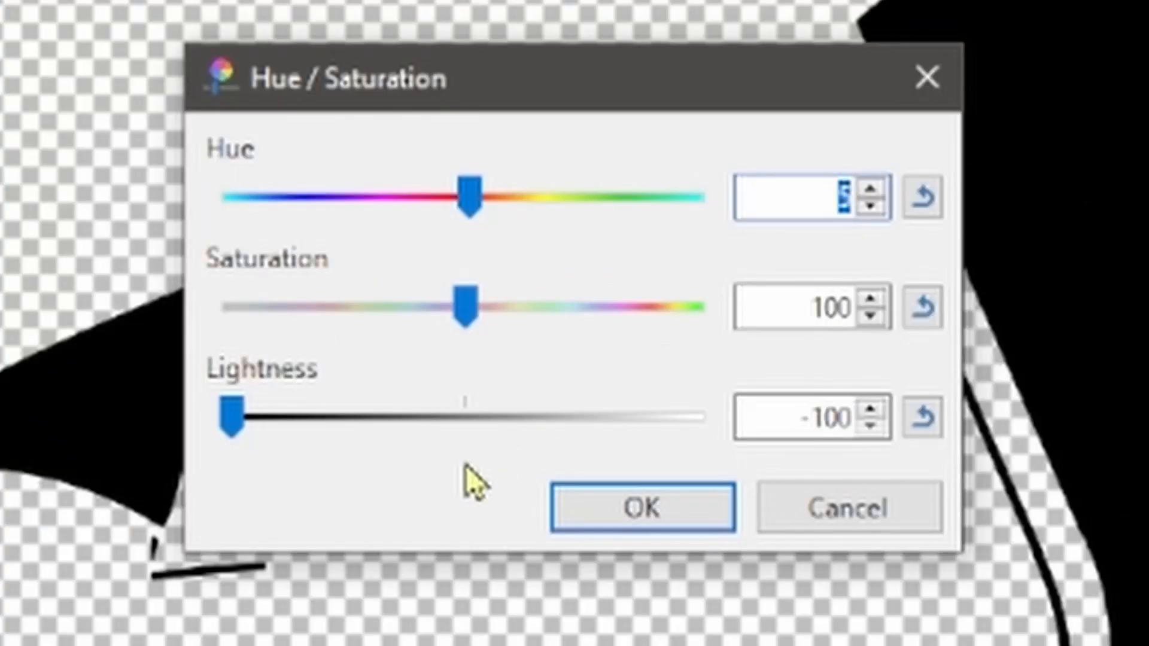
{"action": "left_click", "coordinate": [599, 524]}
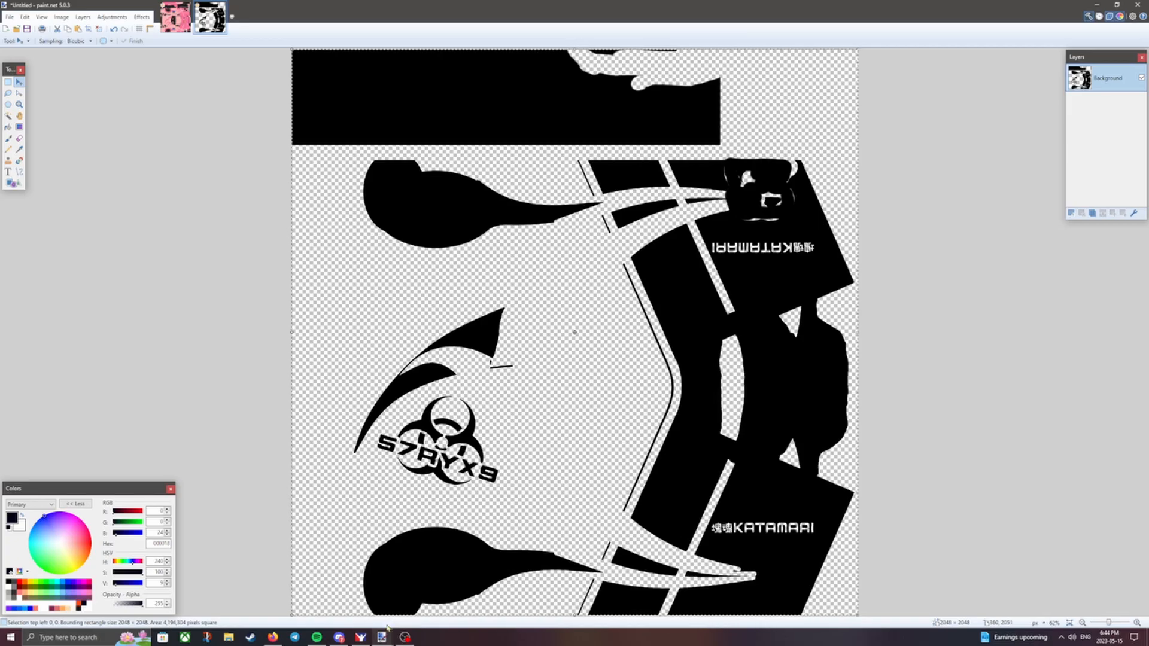
Switch to the Gabir Motors spec map previewer in Firefox and preview the finish on the Pro 2 Lite.
{"action": "left_click", "coordinate": [274, 637]}
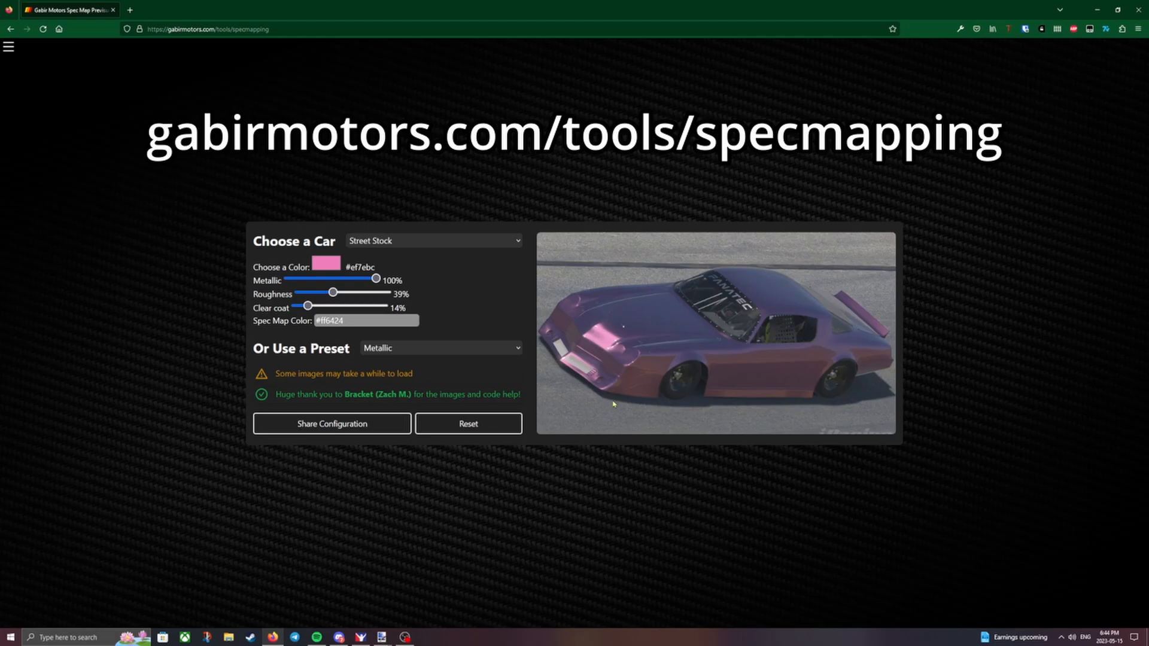
{"action": "left_click", "coordinate": [418, 239]}
{"action": "left_click", "coordinate": [422, 293]}
{"action": "key", "text": "Down"}
{"action": "left_click", "coordinate": [427, 241]}
{"action": "left_click", "coordinate": [397, 302]}
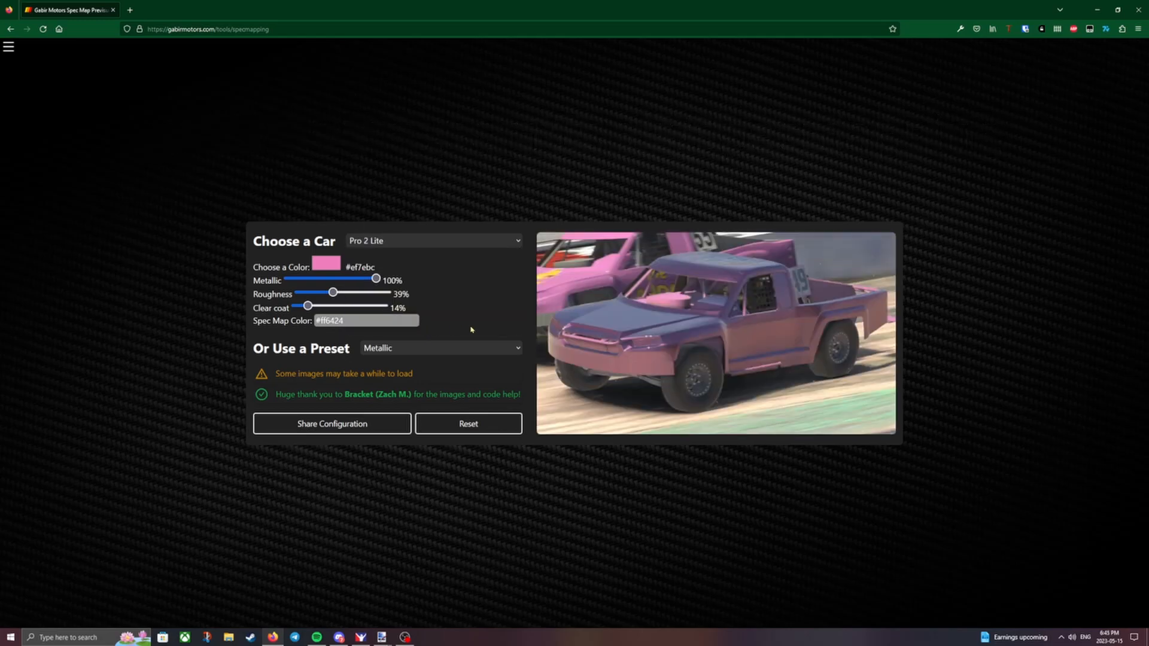
Set the preview car back to Street Stock and reduce the metallic value to 66%.
{"action": "left_click", "coordinate": [419, 241]}
{"action": "left_click", "coordinate": [383, 313]}
{"action": "left_click_drag", "start_coordinate": [376, 278], "coordinate": [341, 278]}
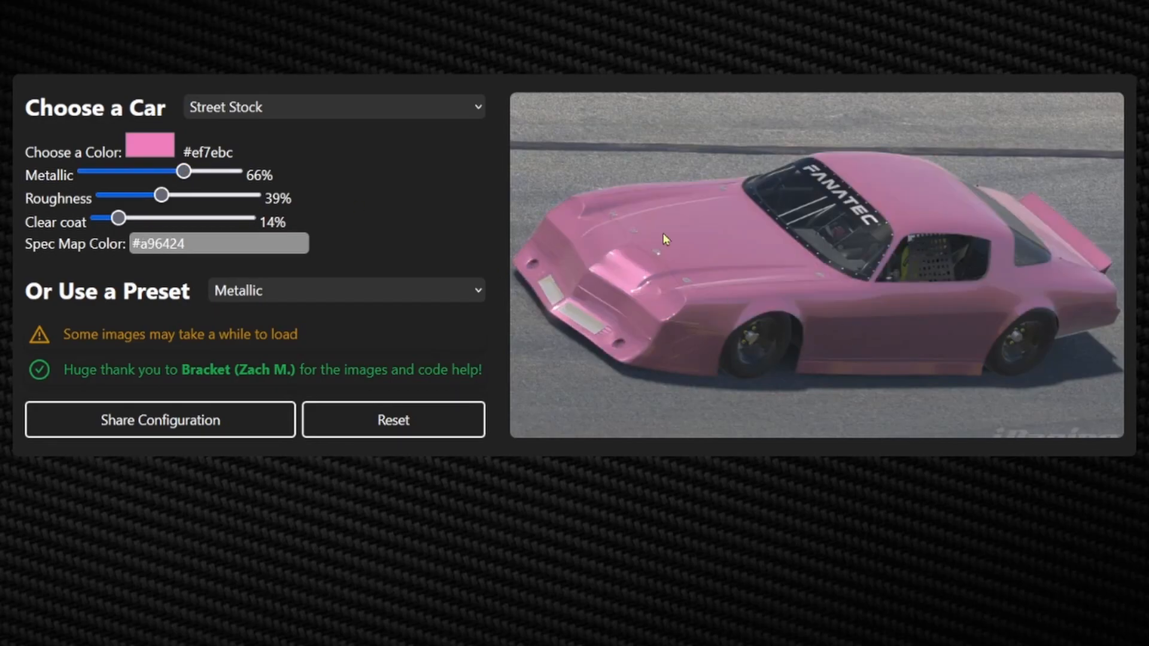
Apply the Chrome preset to the Street Stock preview and select its spec map color value, #ff0000.
{"action": "left_click", "coordinate": [303, 289]}
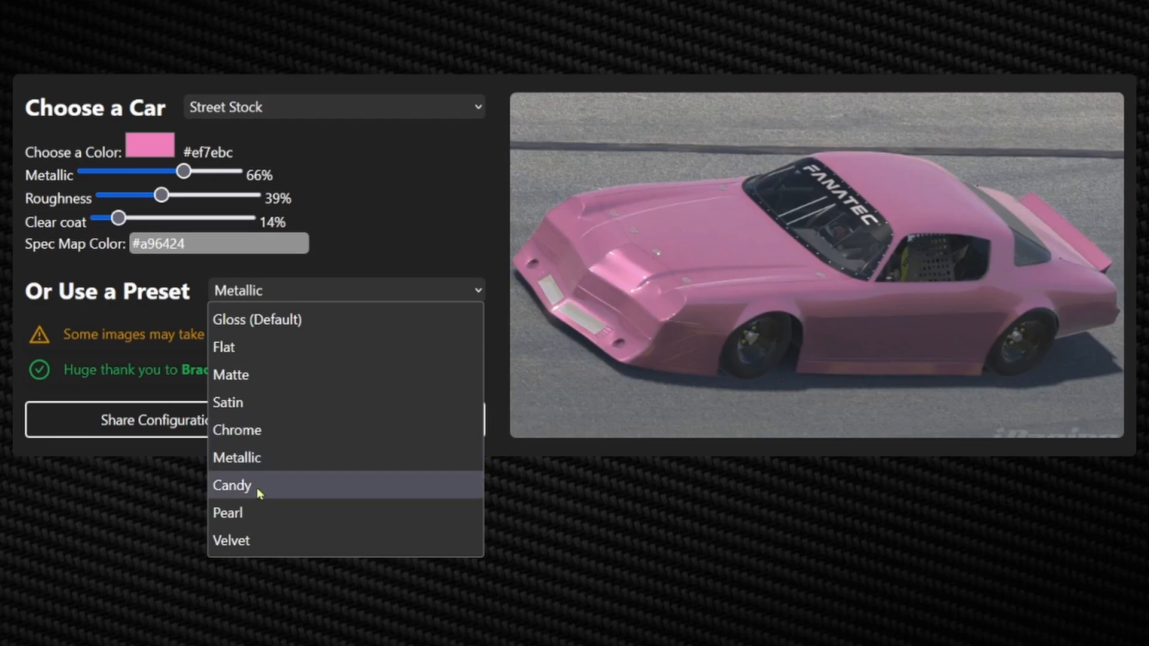
{"action": "left_click", "coordinate": [257, 430]}
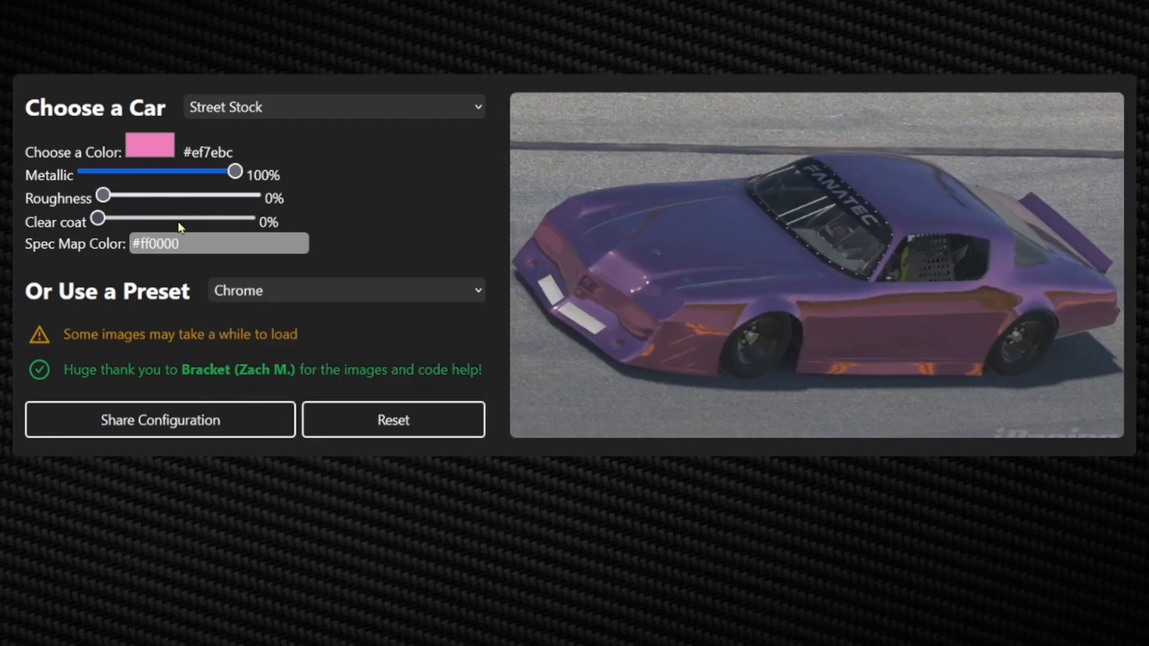
{"action": "left_click", "coordinate": [70, 243]}
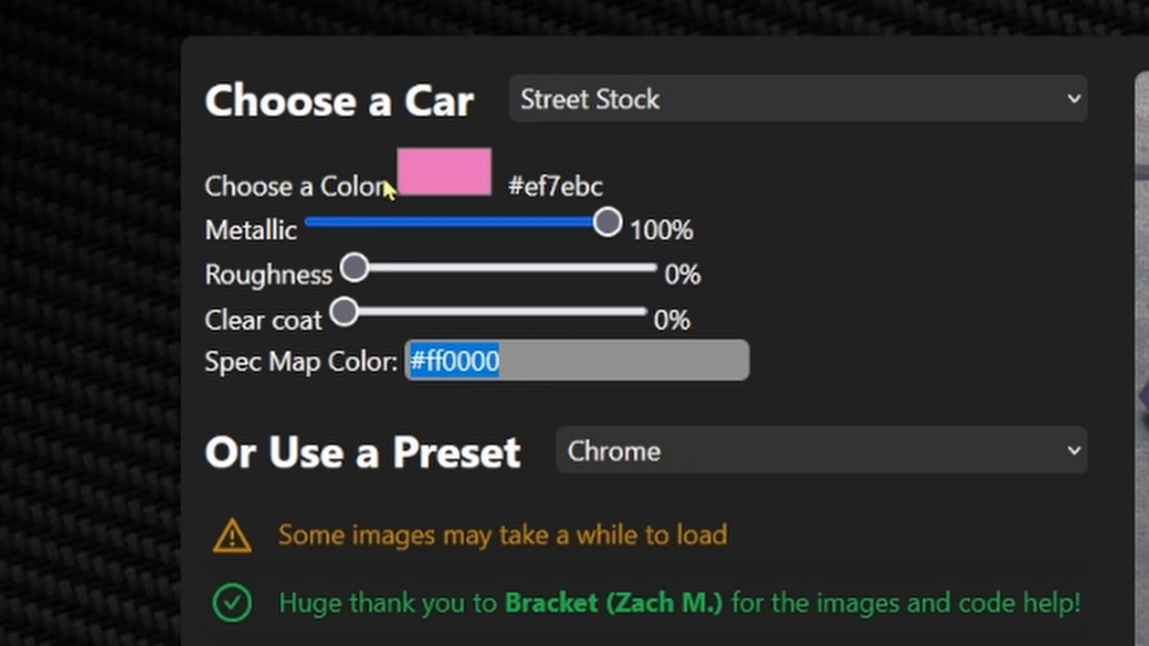
{"action": "left_click", "coordinate": [450, 186]}
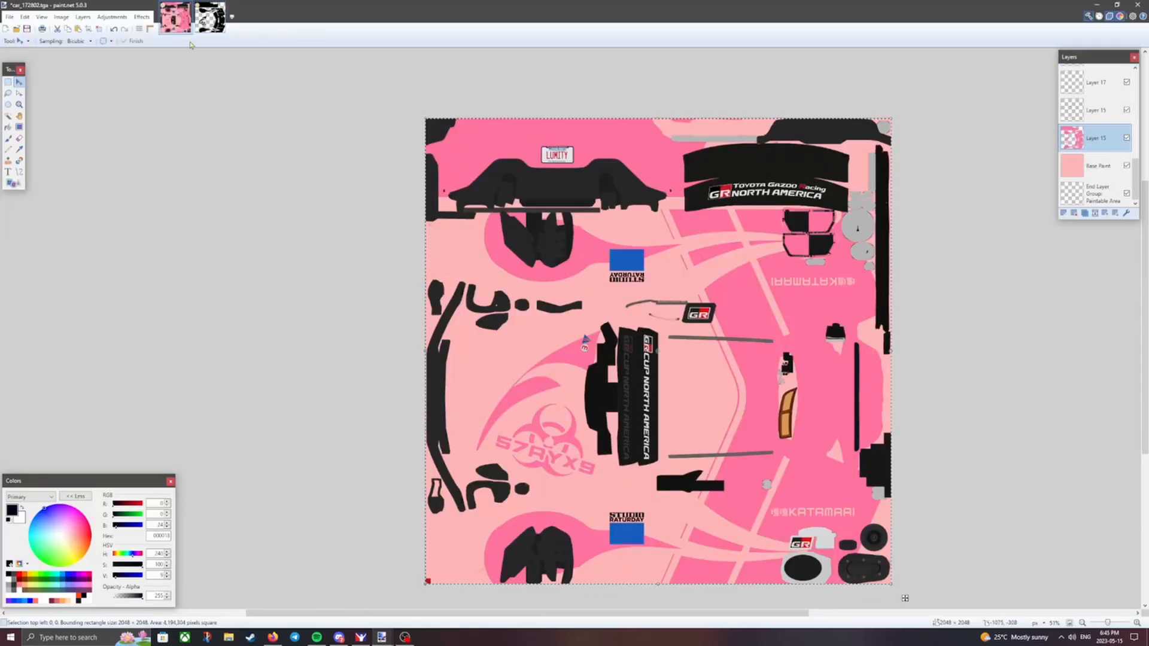
Return to the black pattern image in paint.net and set the primary color to the saved orange-red swatch, FE4814.
{"action": "left_click", "coordinate": [209, 24]}
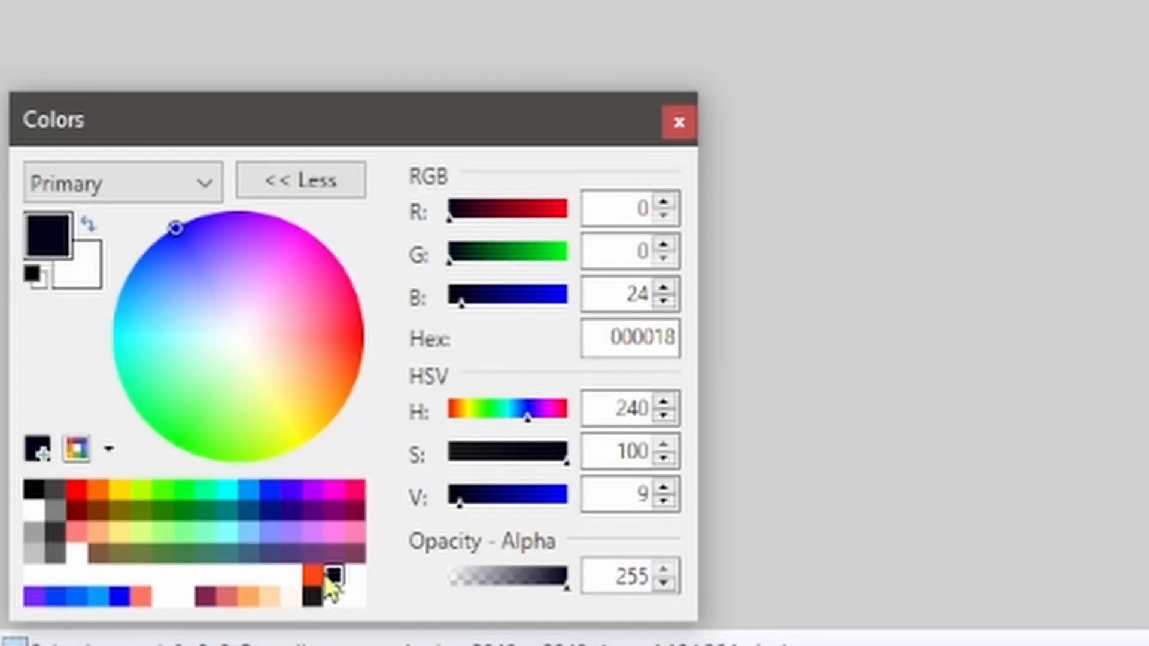
{"action": "left_click", "coordinate": [312, 576]}
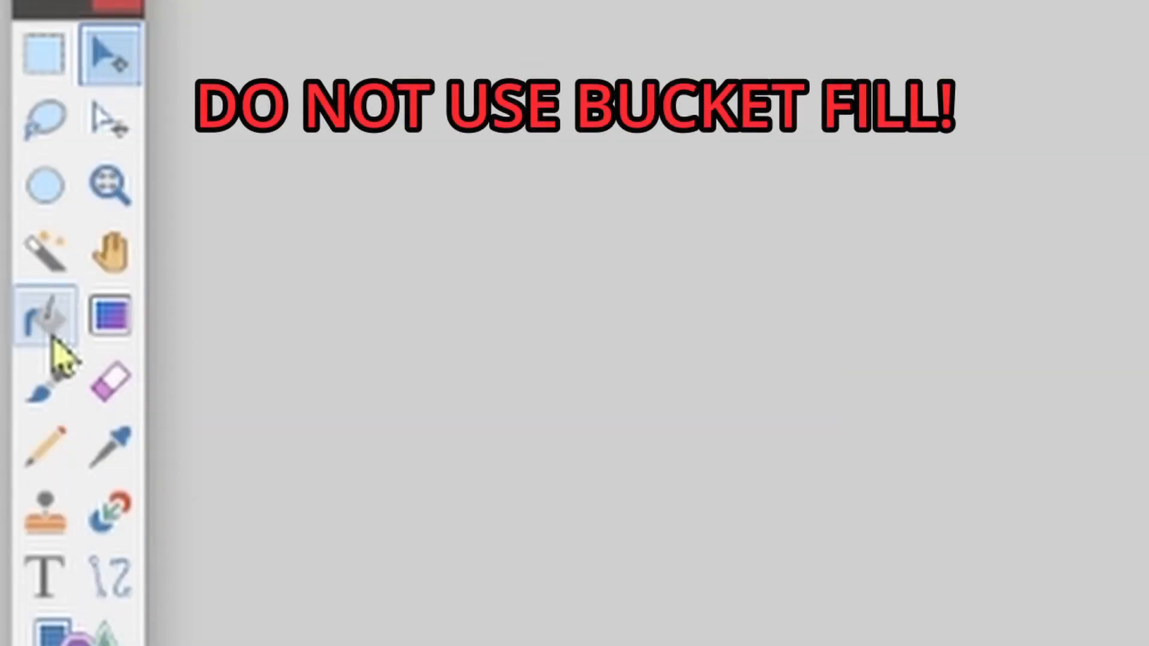
Try to fill the large connected black area with orange-red using Paint Bucket, inspect the lettering edges, and undo the fill.
{"action": "left_click", "coordinate": [46, 320]}
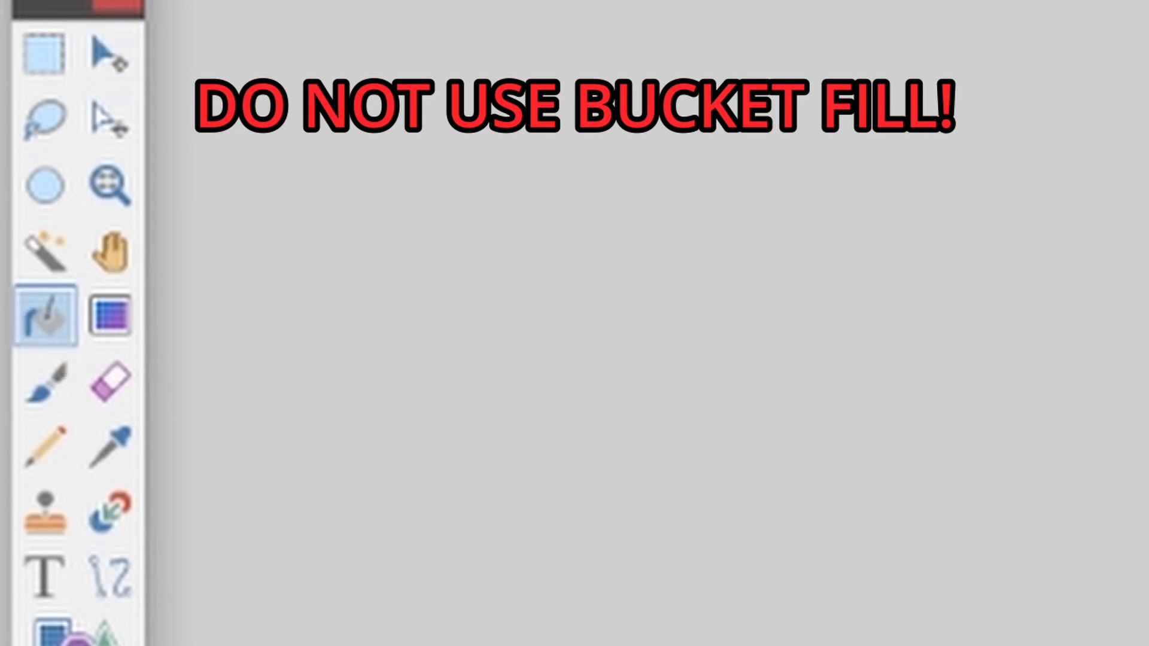
{"action": "left_click", "coordinate": [699, 307]}
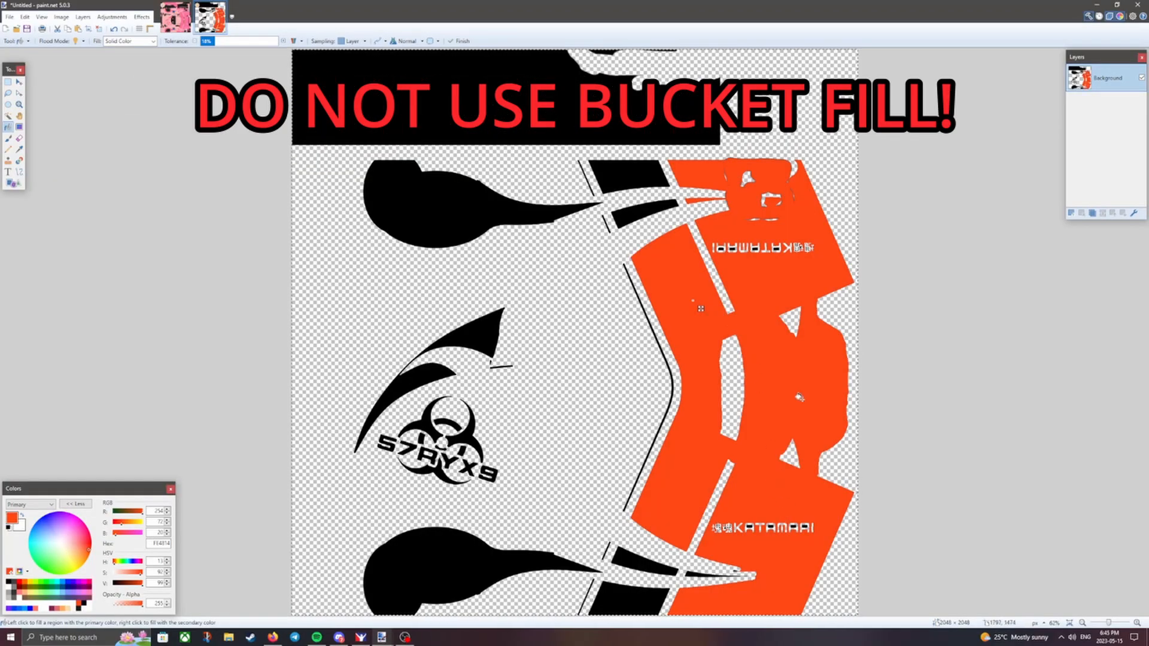
{"action": "scroll", "coordinate": [700, 308], "scroll_direction": "up", "scroll_amount": 6}
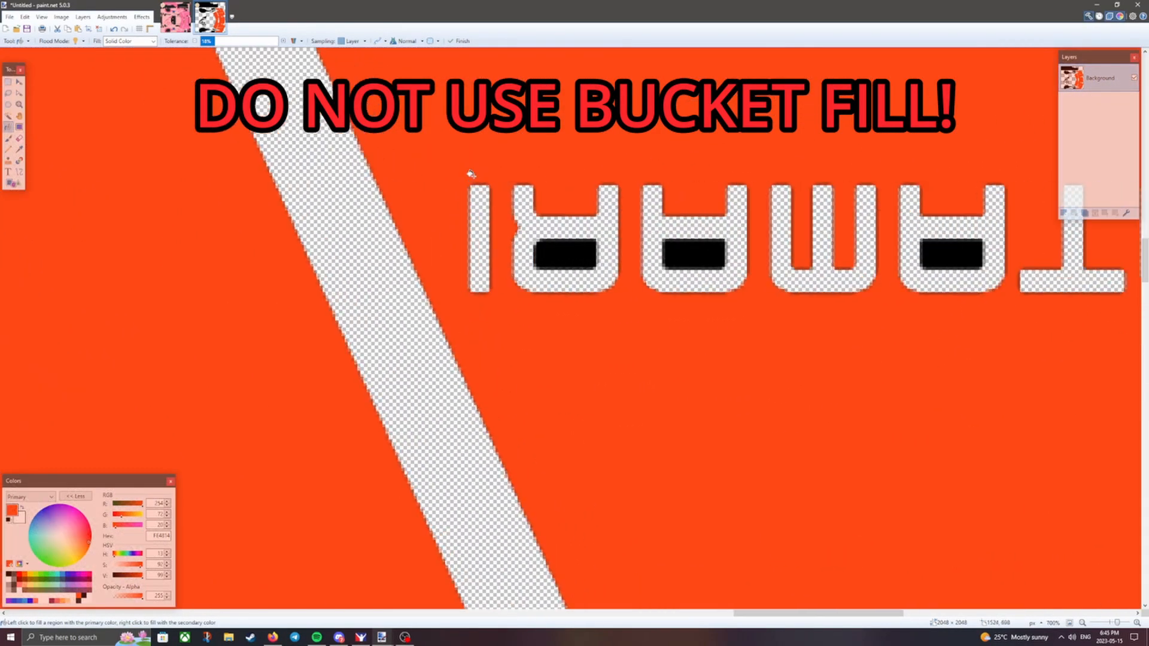
{"action": "scroll", "coordinate": [470, 175], "scroll_direction": "up", "scroll_amount": 5}
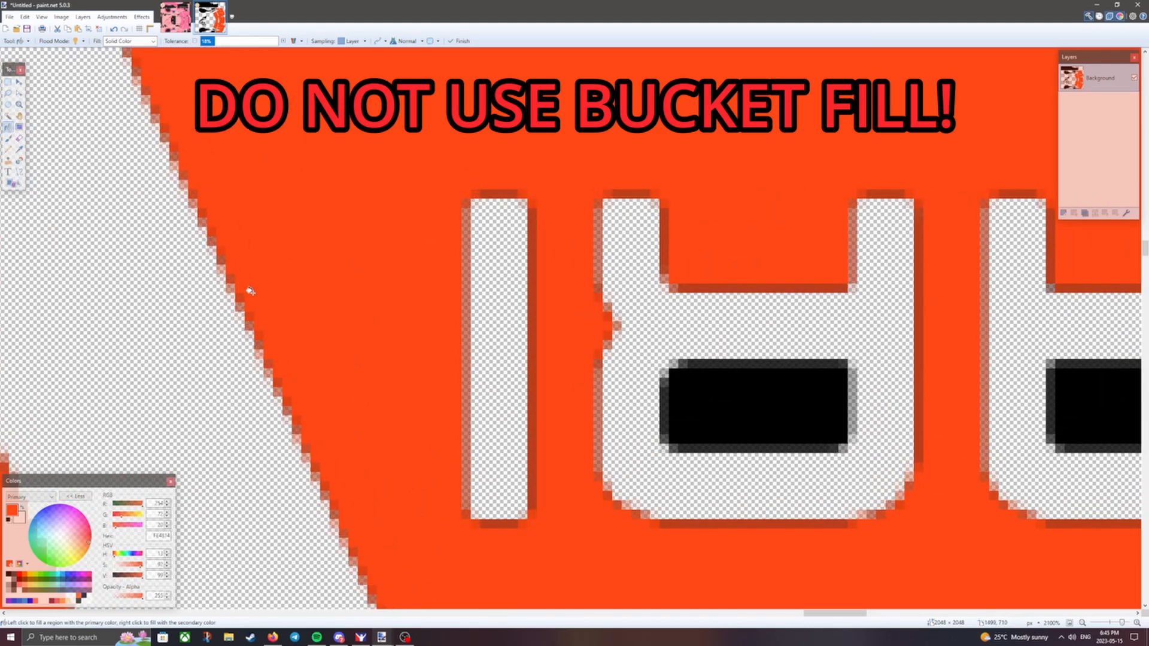
{"action": "right_click", "coordinate": [343, 325]}
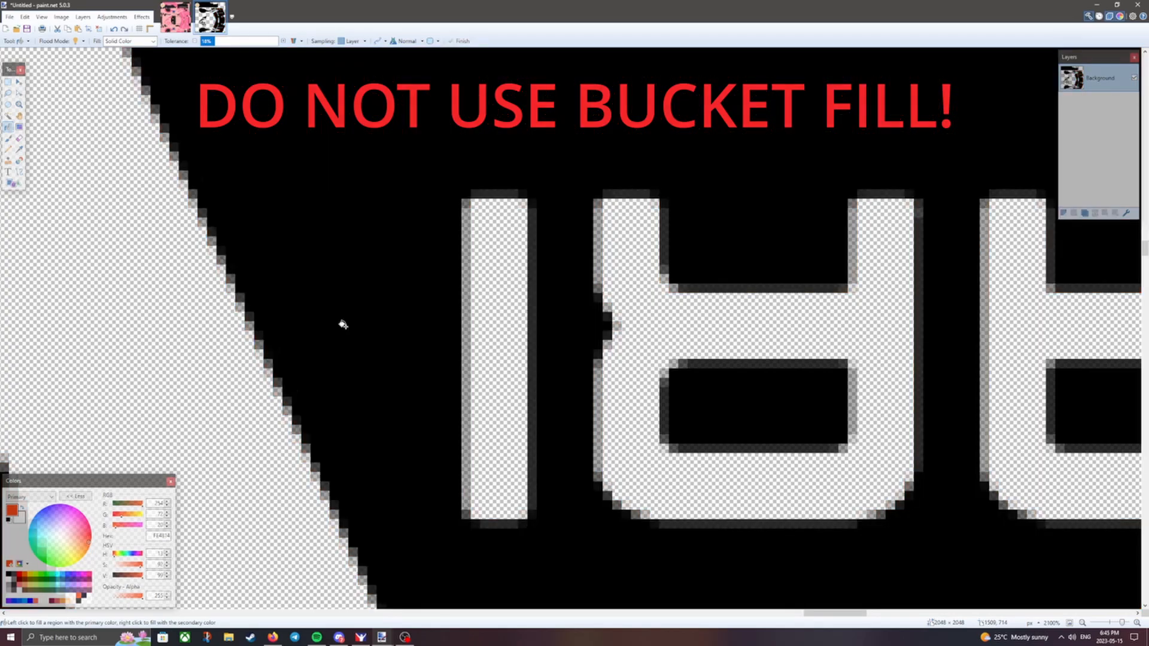
{"action": "scroll", "coordinate": [342, 325], "scroll_direction": "down", "scroll_amount": 12}
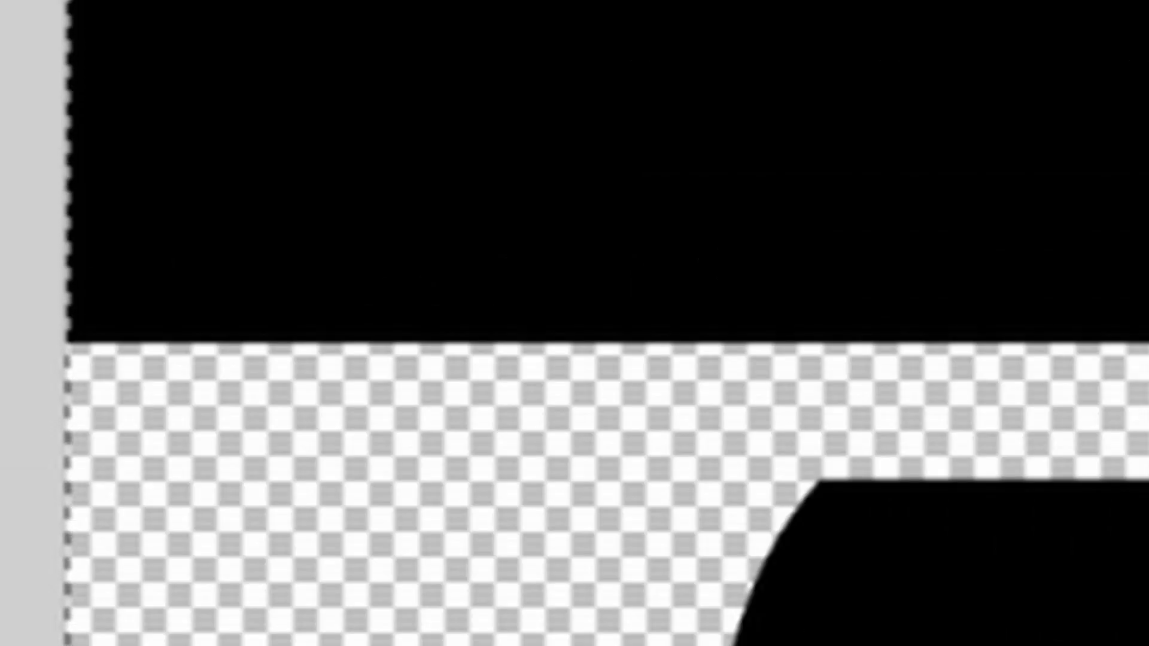
Recolor the black pattern orange-red using Levels, setting the minimum output to 255 for red, 72 for green and 20 for blue.
{"action": "left_click", "coordinate": [112, 17]}
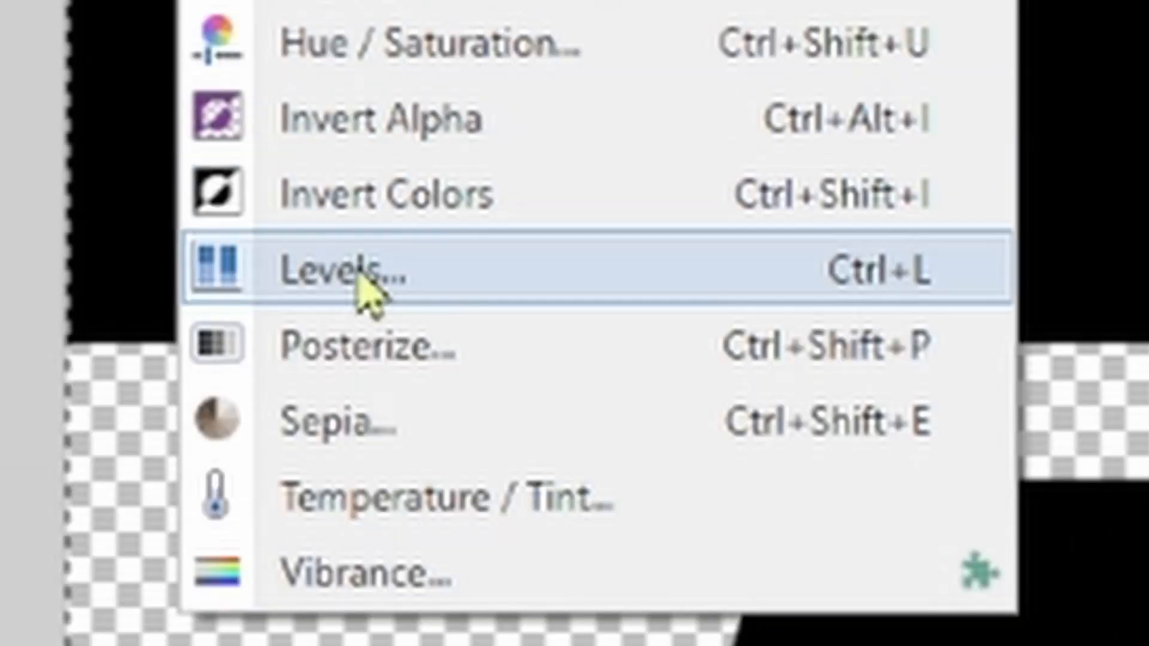
{"action": "left_click", "coordinate": [389, 296]}
{"action": "left_click", "coordinate": [456, 587]}
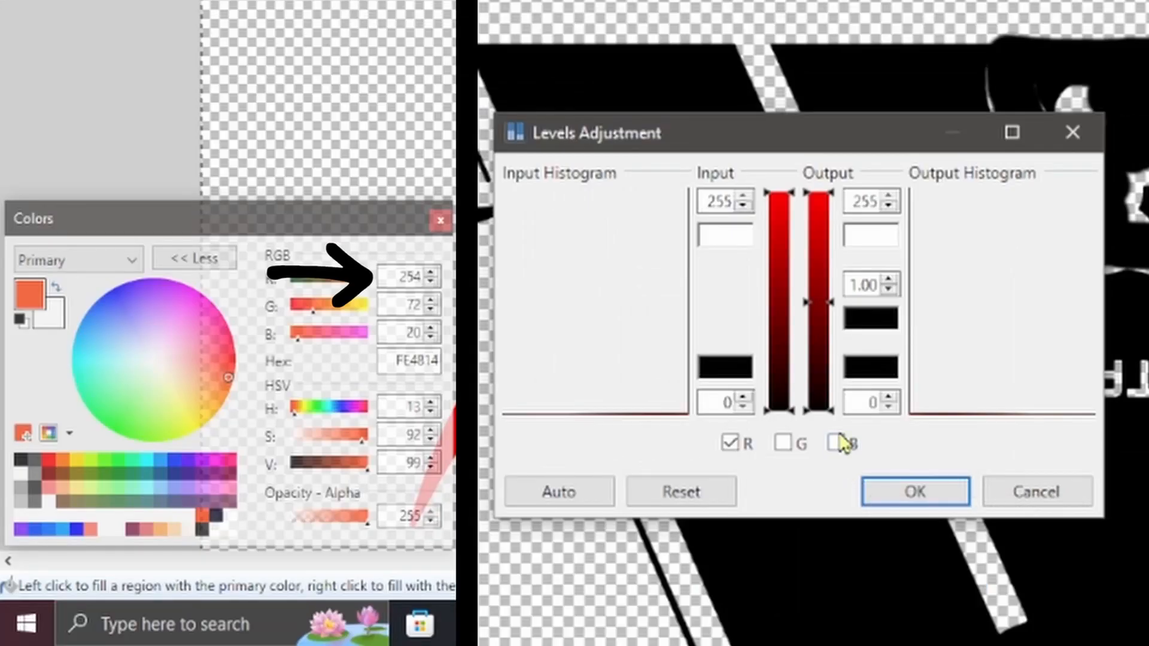
{"action": "left_click", "coordinate": [862, 402]}
{"action": "type", "text": "255"}
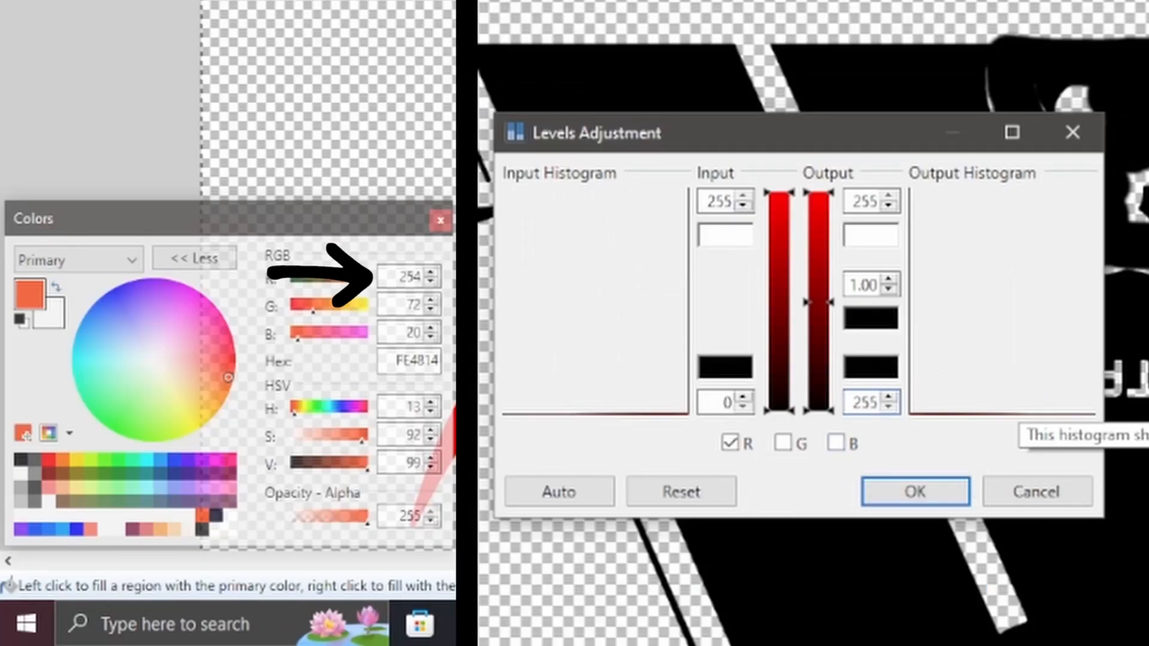
{"action": "left_click", "coordinate": [865, 291]}
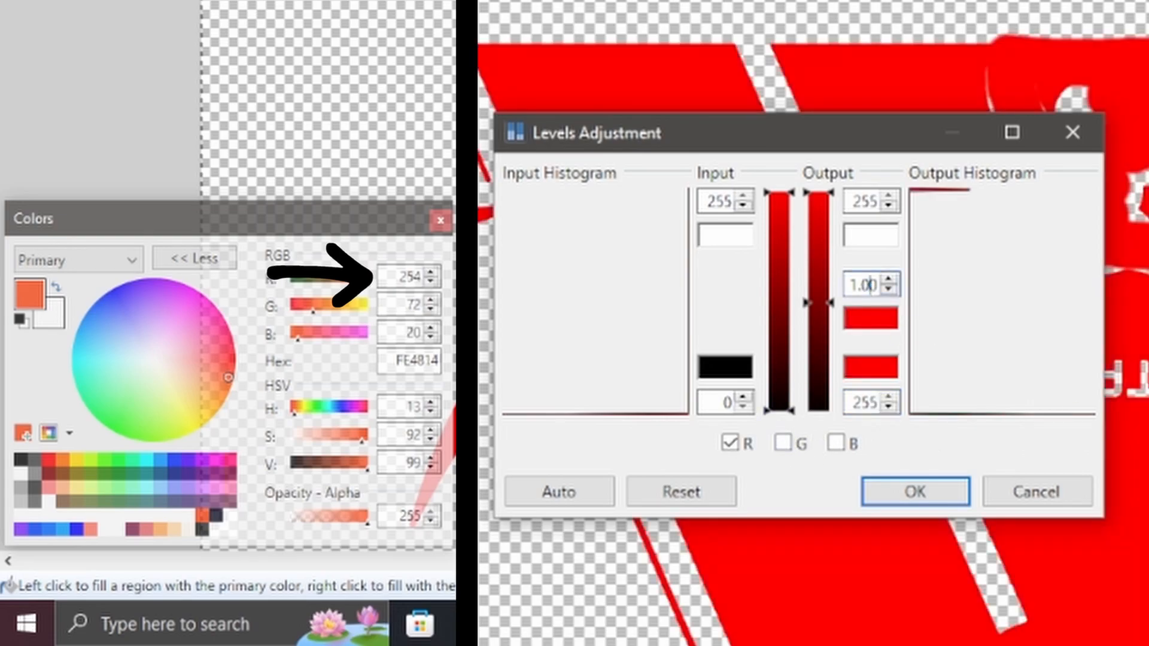
{"action": "type", "text": "72"}
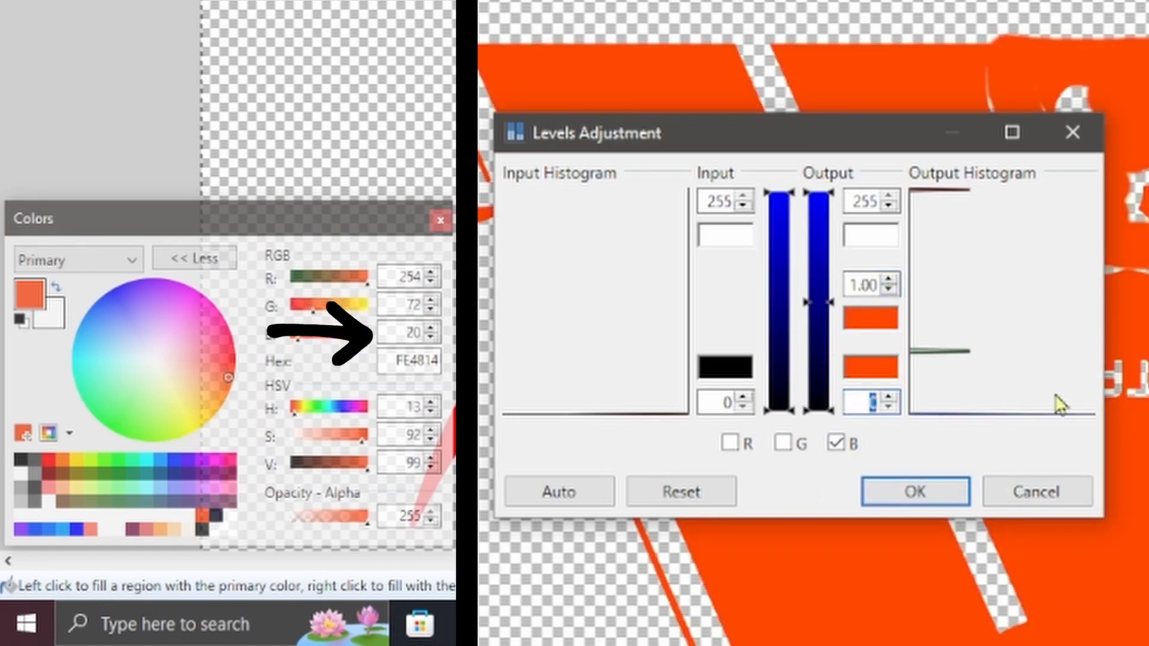
{"action": "type", "text": "20"}
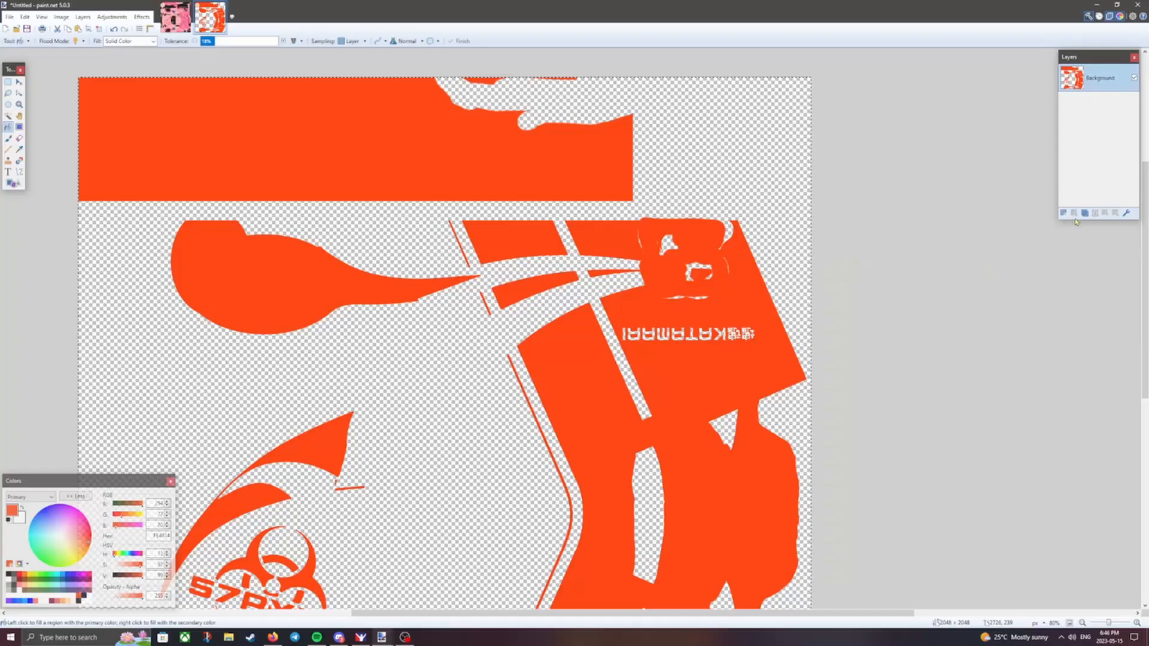
Add a new layer beneath the orange-red pattern and fill it with the saved dark navy swatch, RGB 0, 0, 24.
{"action": "left_click", "coordinate": [1064, 213]}
{"action": "left_click", "coordinate": [1117, 213]}
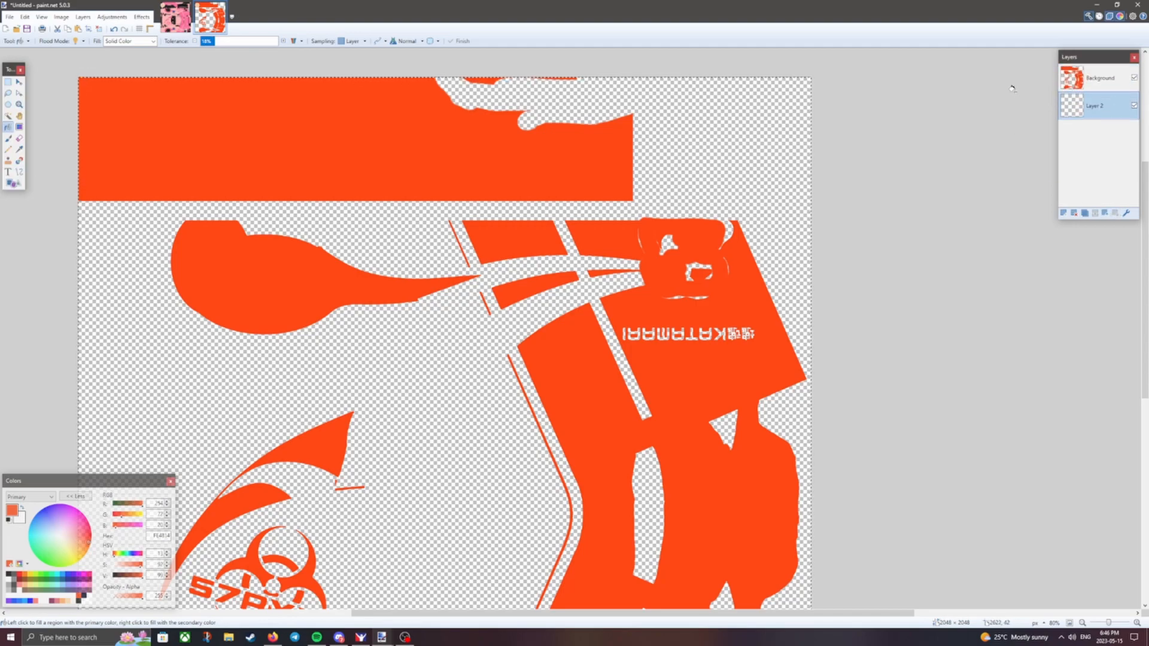
{"action": "left_click", "coordinate": [82, 597]}
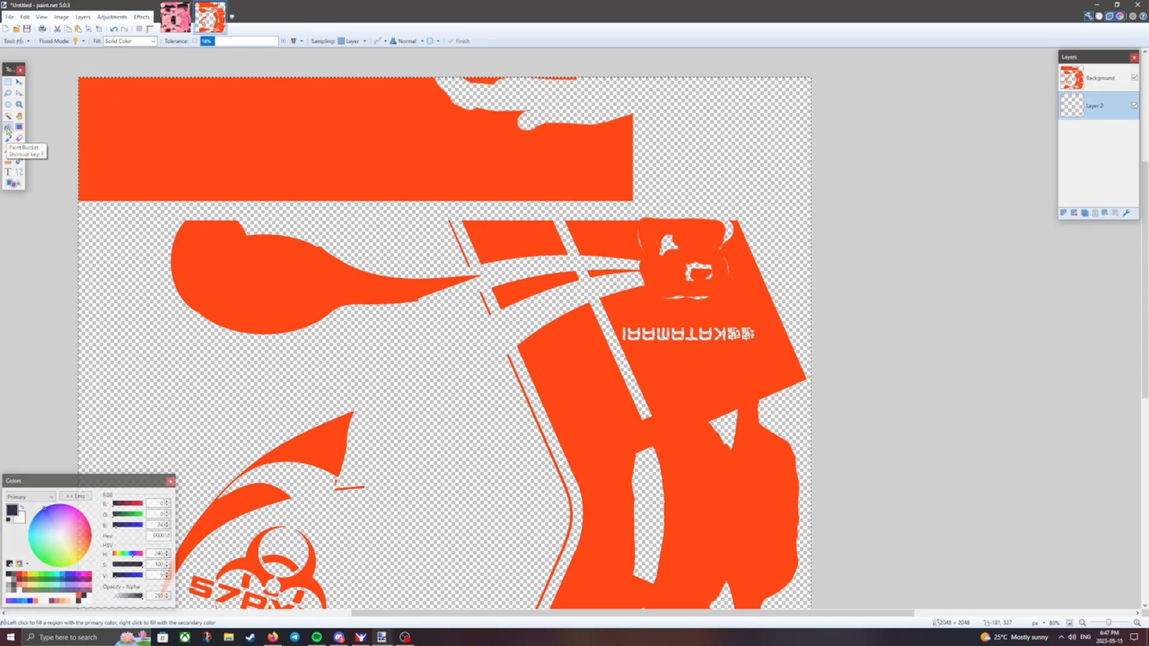
{"action": "left_click", "coordinate": [445, 390]}
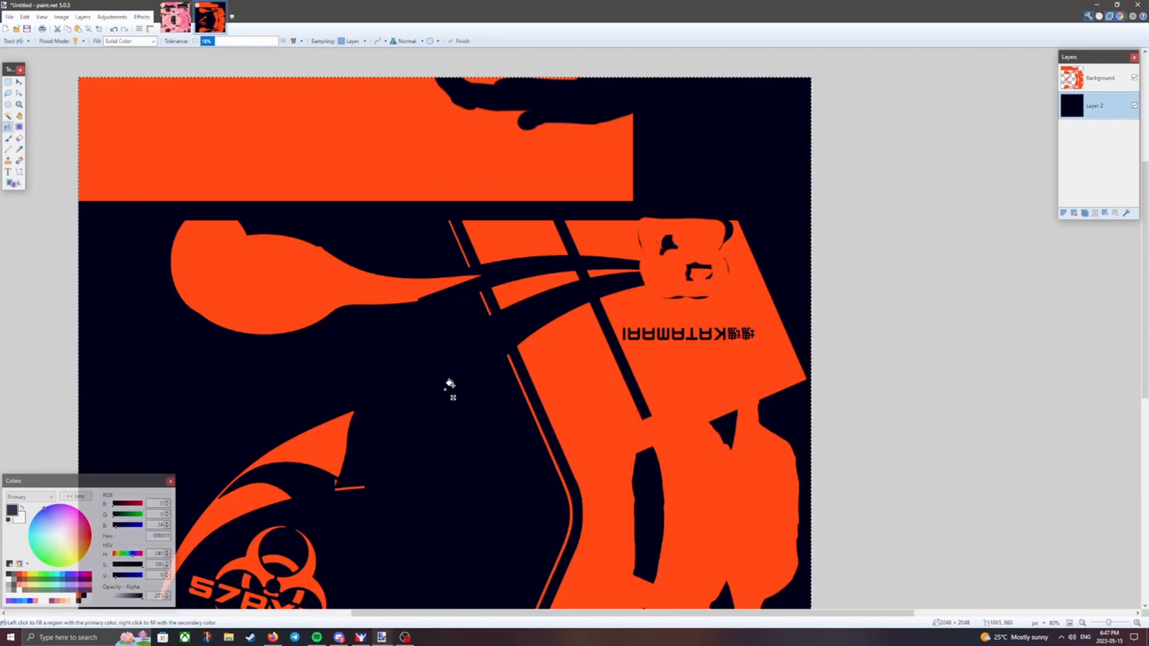
Check the livery image's layer list and save the orange-red and navy spec map as car_spec_172802.tga.
{"action": "key", "text": "ctrl+Tab"}
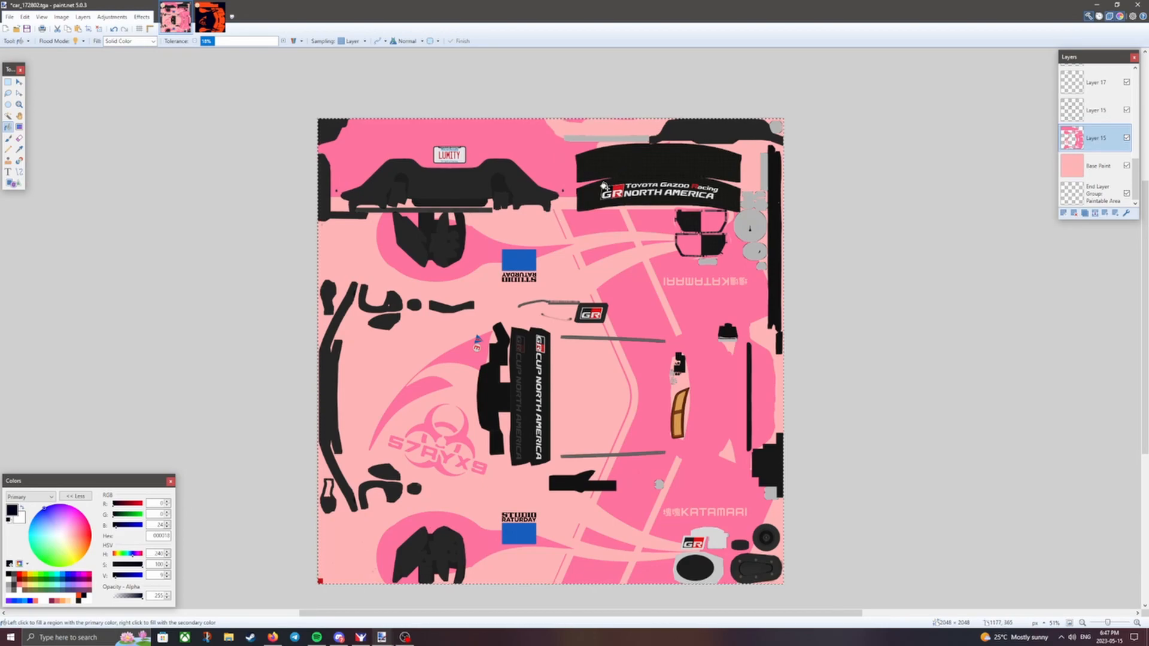
{"action": "scroll", "coordinate": [1065, 153], "scroll_direction": "up", "scroll_amount": 5}
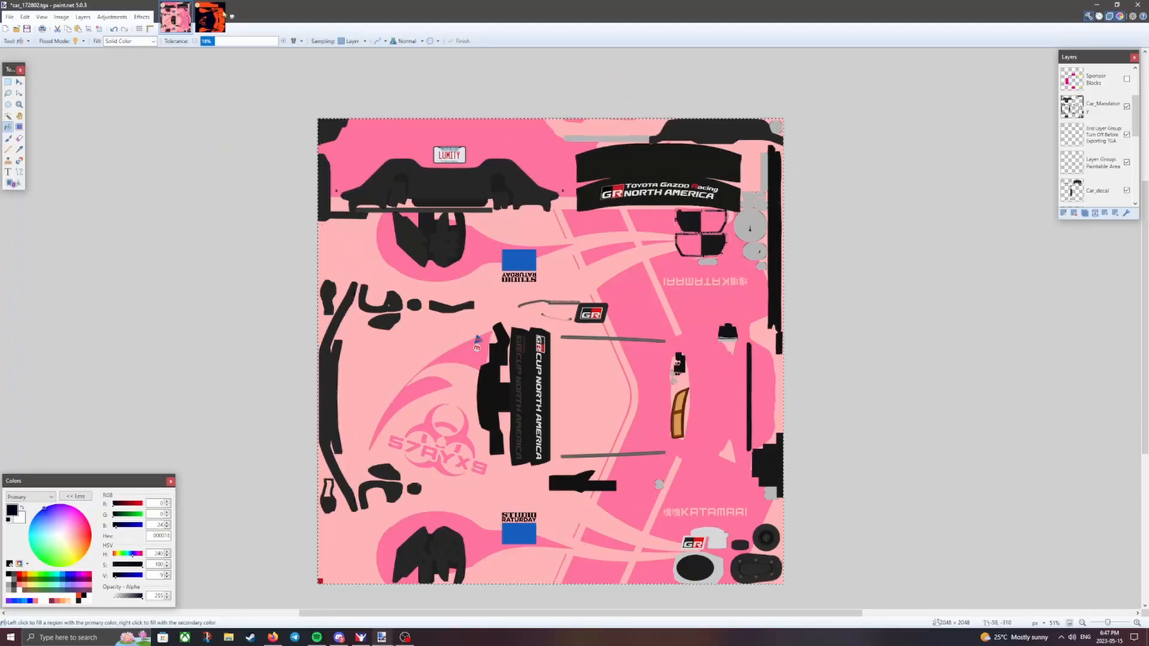
{"action": "left_click", "coordinate": [217, 17]}
{"action": "left_click", "coordinate": [9, 17]}
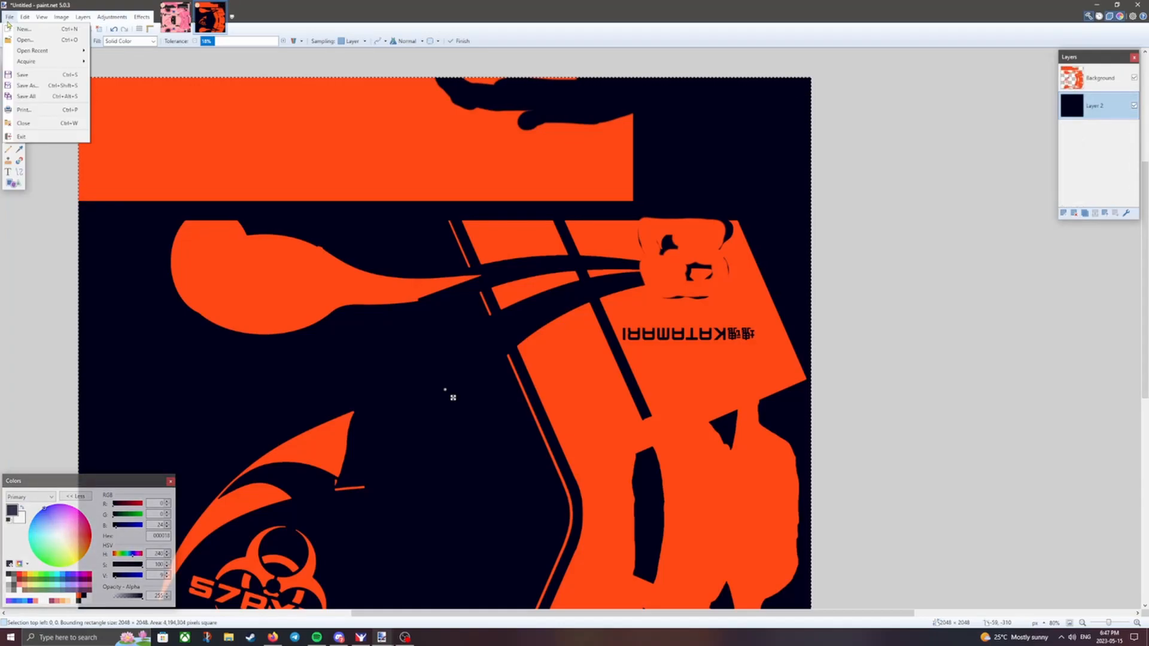
{"action": "left_click", "coordinate": [25, 87]}
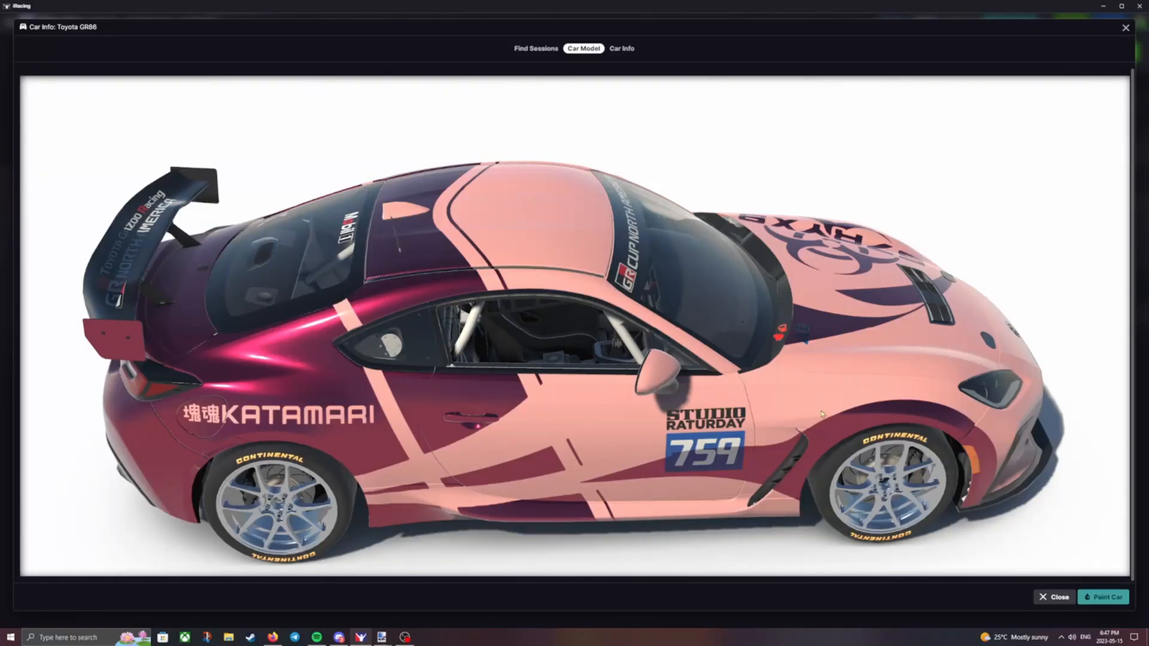
Inspect the spec map's finish on the side and rear of the Toyota GR86 model in iRacing.
{"action": "left_click_drag", "start_coordinate": [821, 413], "coordinate": [706, 364]}
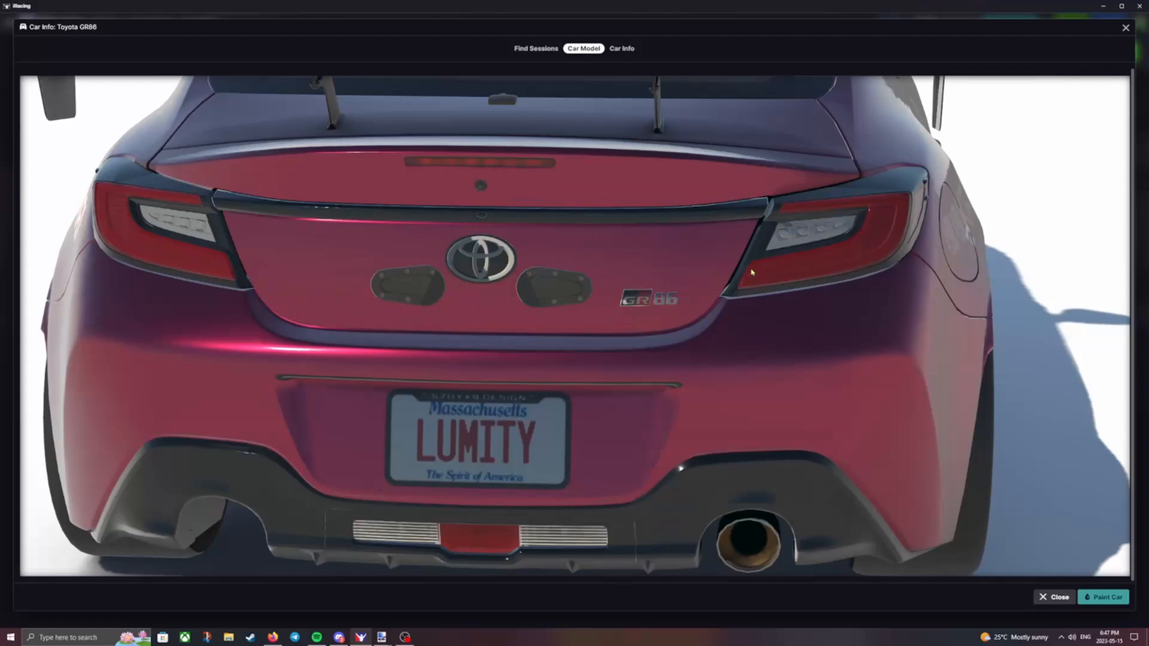
{"action": "scroll", "coordinate": [679, 467], "scroll_direction": "down", "scroll_amount": 5}
{"action": "mouse_move", "coordinate": [895, 246]}
{"action": "left_mouse_down"}
{"action": "mouse_move", "coordinate": [748, 263]}
{"action": "mouse_move", "coordinate": [807, 275]}
{"action": "mouse_move", "coordinate": [778, 276]}
{"action": "left_mouse_up"}
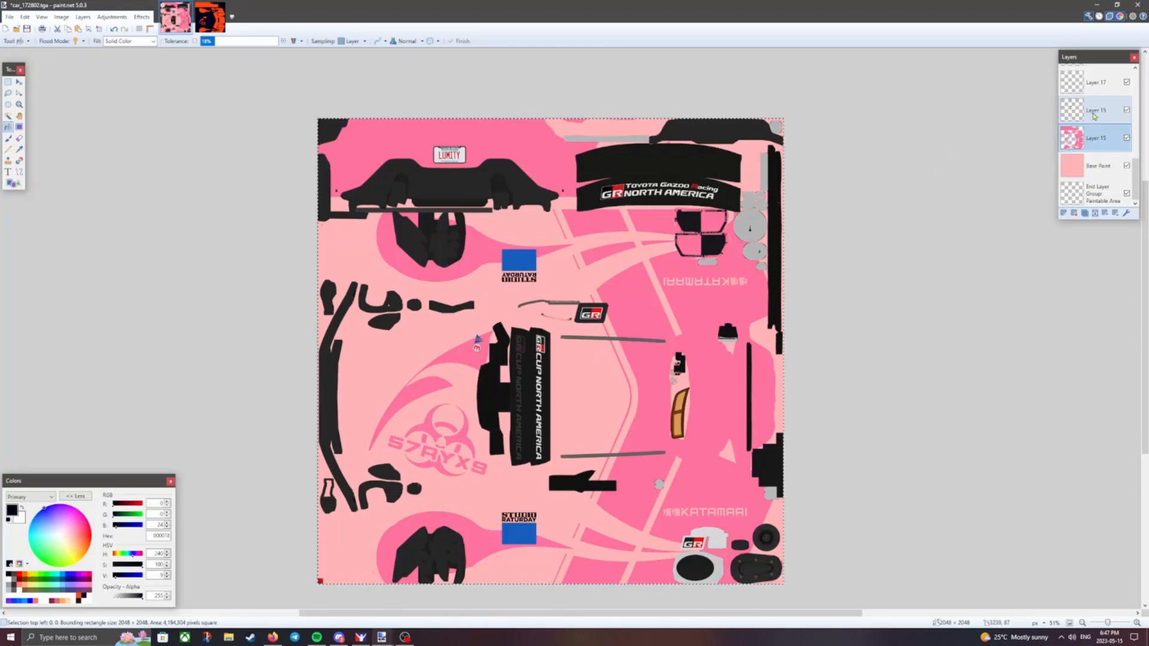
Toggle the visibility of the livery's Car_decal layer to check which decals it contains.
{"action": "left_click", "coordinate": [1095, 116]}
{"action": "left_click", "coordinate": [1126, 111]}
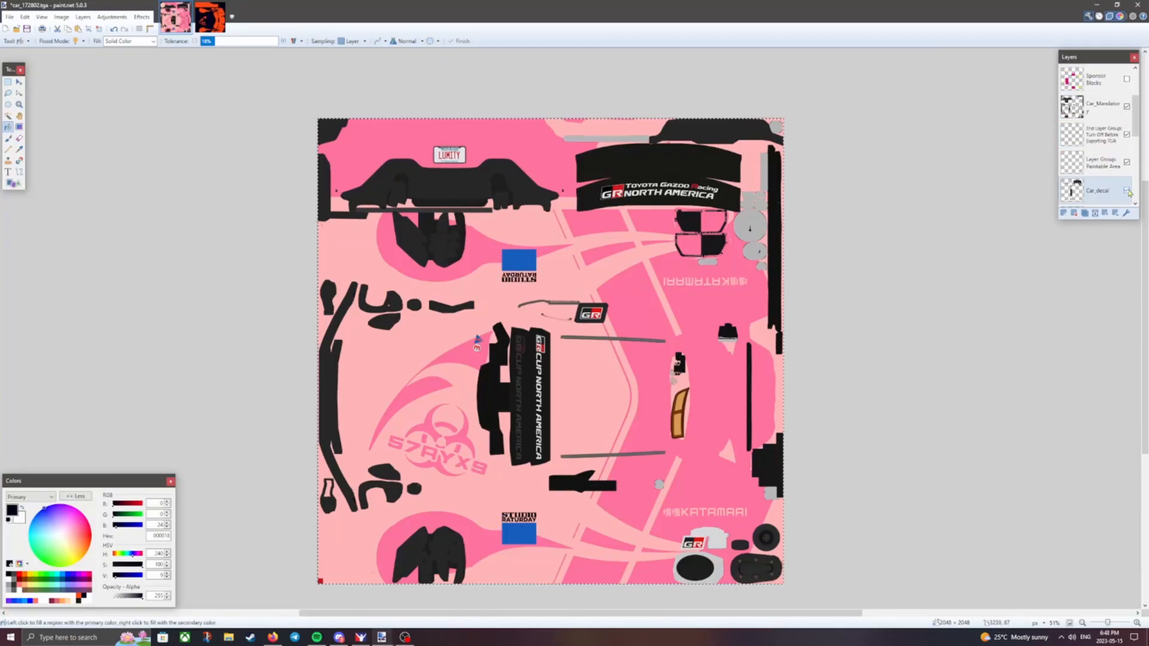
{"action": "left_click", "coordinate": [1128, 191]}
{"action": "left_click", "coordinate": [1127, 191]}
{"action": "left_click", "coordinate": [1128, 190]}
{"action": "left_click", "coordinate": [1127, 191]}
{"action": "left_click", "coordinate": [1127, 191]}
{"action": "left_click", "coordinate": [1127, 191]}
{"action": "left_click", "coordinate": [1127, 191]}
{"action": "left_click", "coordinate": [1127, 191]}
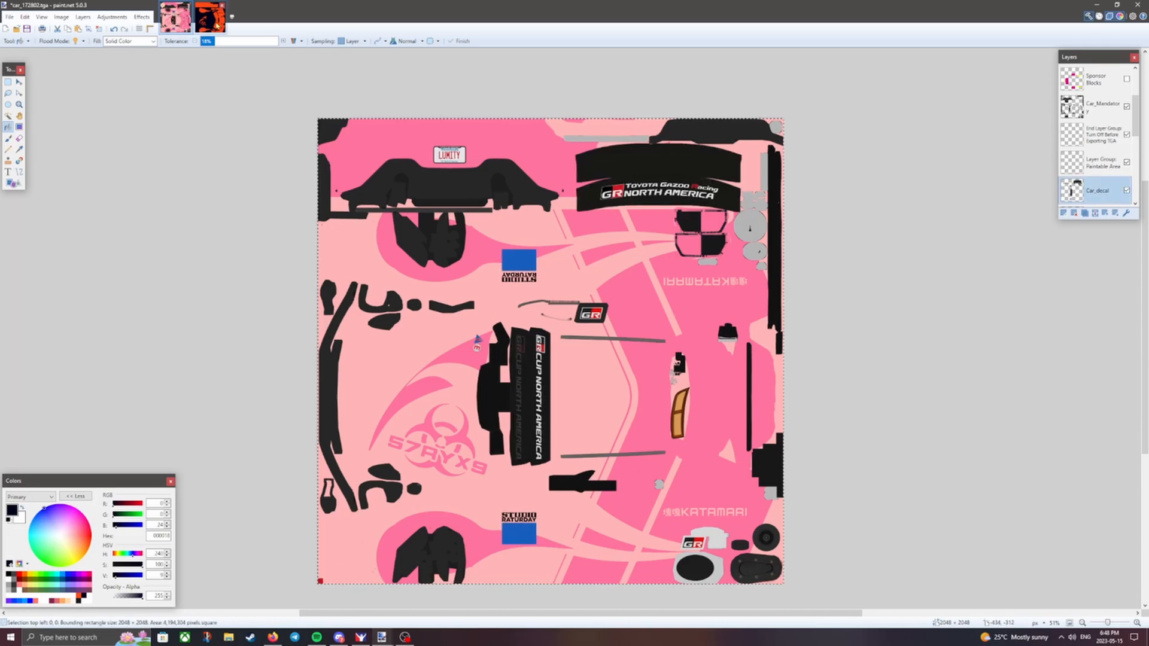
Paste the livery's Car_decal artwork onto a new layer above the orange-red pattern in the spec map.
{"action": "key", "text": "ctrl+Tab"}
{"action": "scroll", "coordinate": [906, 180], "scroll_direction": "down", "scroll_amount": 5}
{"action": "key", "text": "ctrl+z"}
{"action": "left_click", "coordinate": [1084, 80]}
{"action": "left_click", "coordinate": [1063, 213]}
{"action": "key", "text": "ctrl+v"}
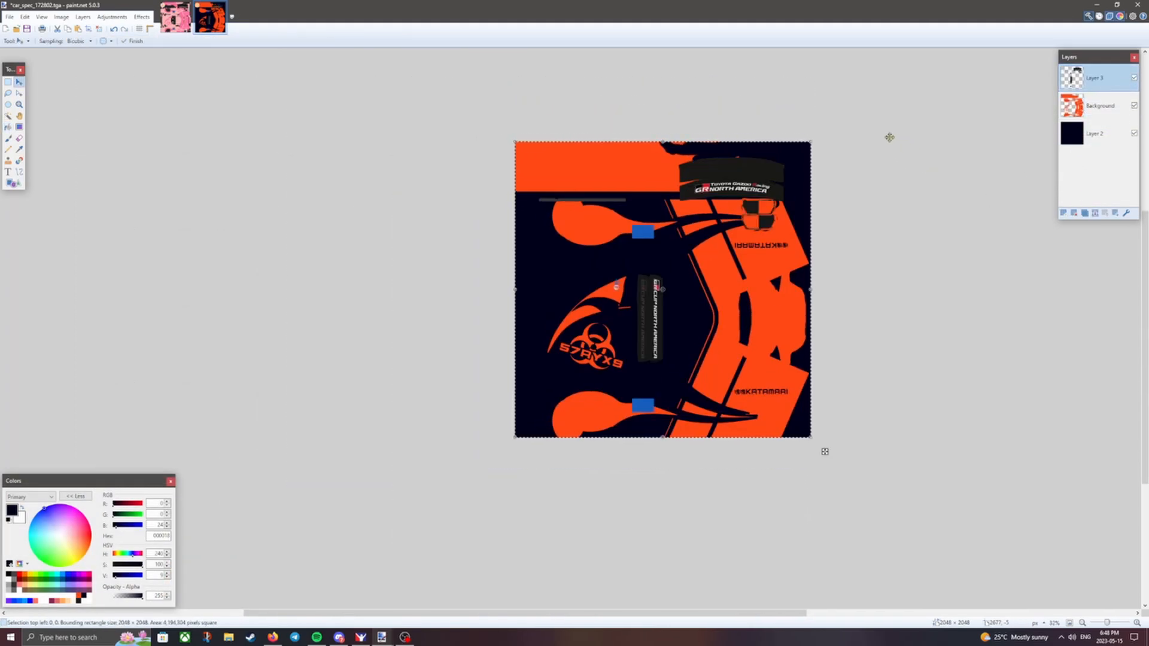
Turn the pasted decals solid black using Hue / Saturation with the lightness at -100.
{"action": "scroll", "coordinate": [826, 475], "scroll_direction": "up", "scroll_amount": 3}
{"action": "left_click", "coordinate": [112, 17]}
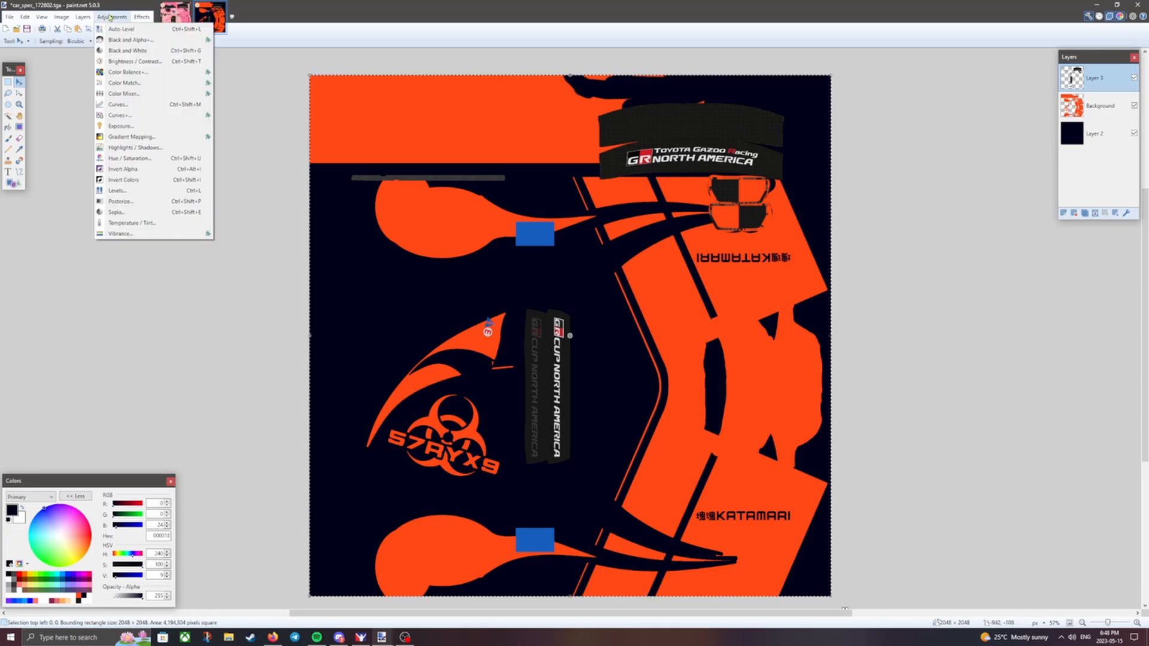
{"action": "left_click", "coordinate": [128, 158]}
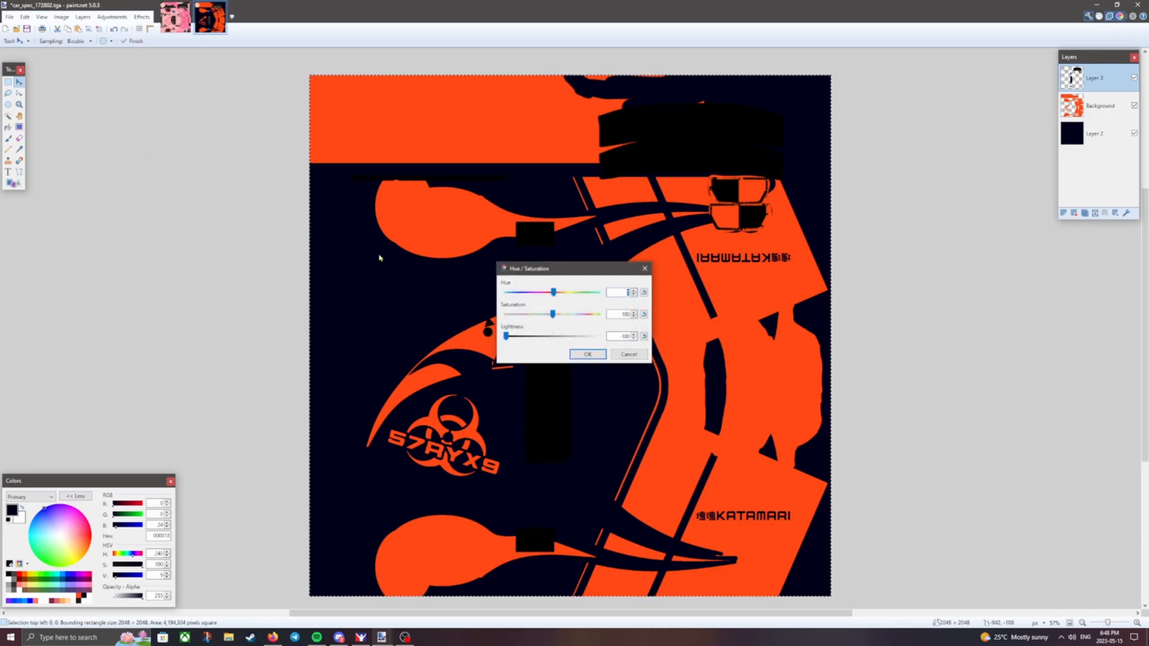
{"action": "left_click", "coordinate": [577, 354]}
Recolor the black decal layer blue using Levels on the blue channel only, with a minimum output of 153.
{"action": "left_click", "coordinate": [112, 17]}
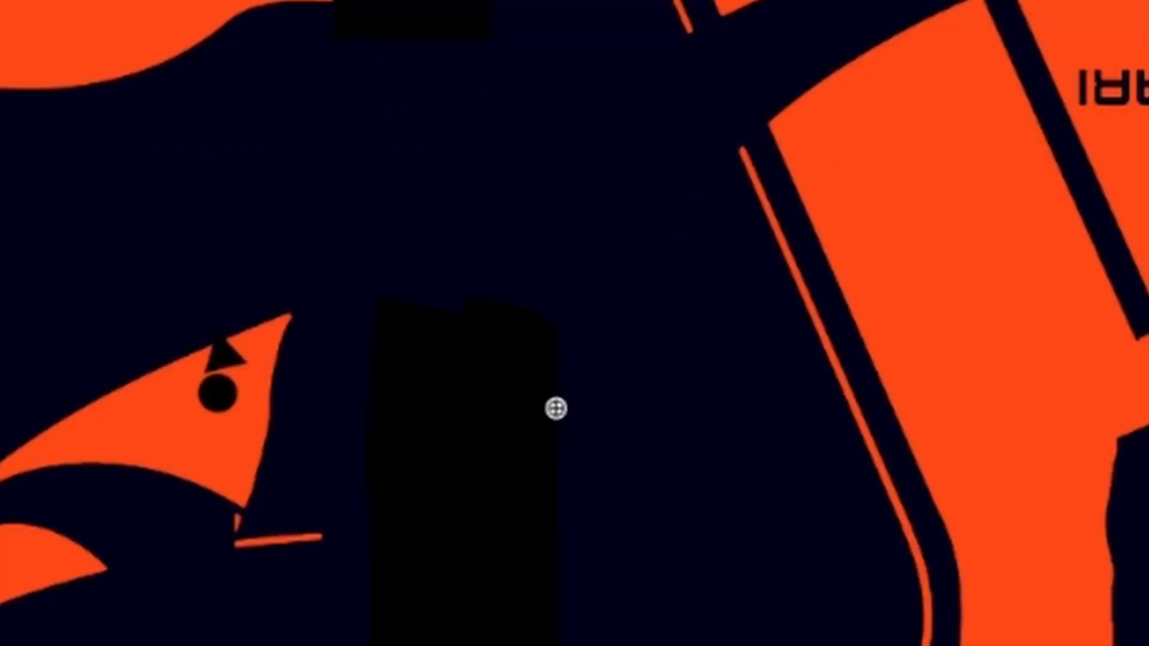
{"action": "left_click", "coordinate": [133, 191]}
{"action": "left_click", "coordinate": [539, 370]}
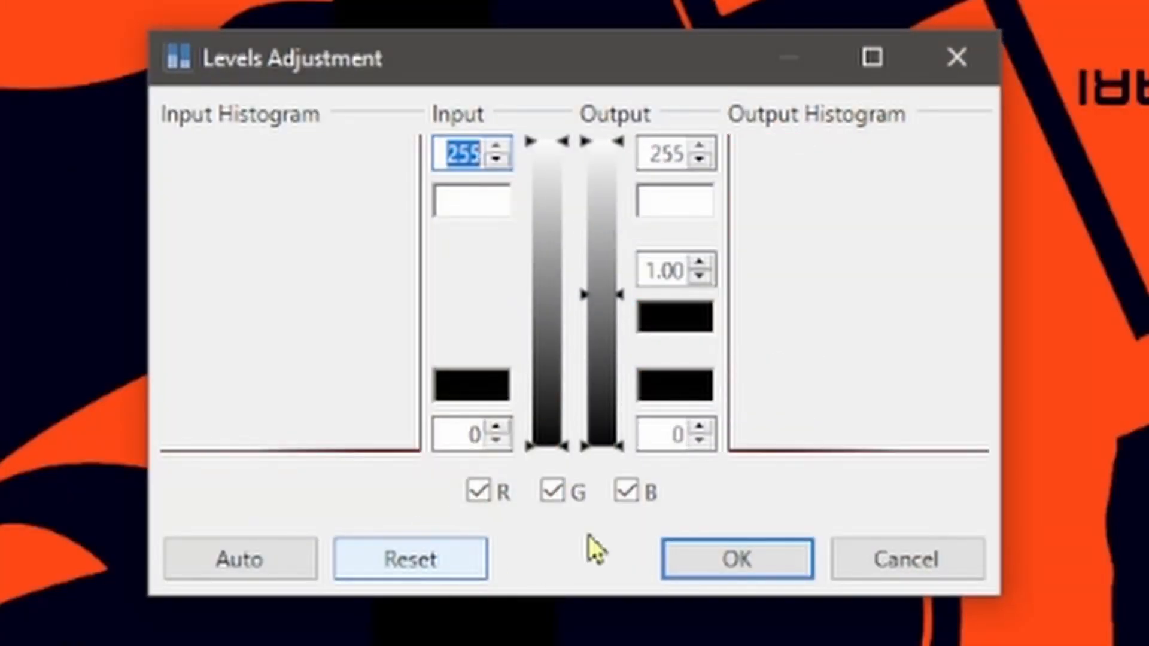
{"action": "left_click", "coordinate": [565, 495]}
{"action": "left_click", "coordinate": [495, 494]}
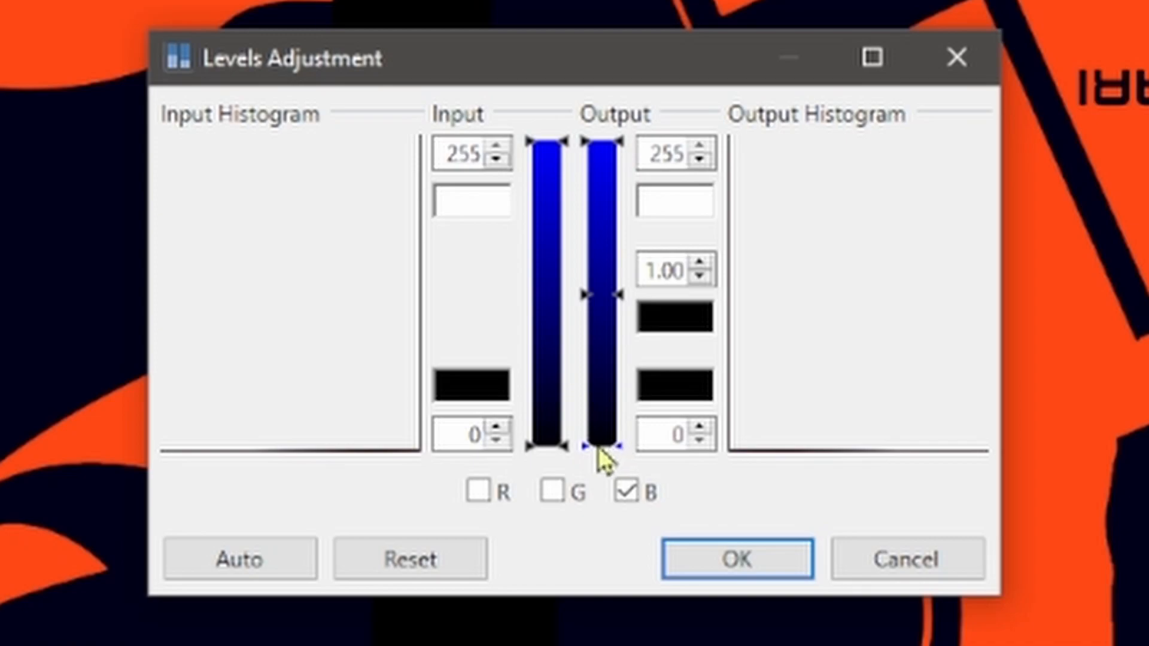
{"action": "left_click_drag", "start_coordinate": [600, 450], "coordinate": [612, 266]}
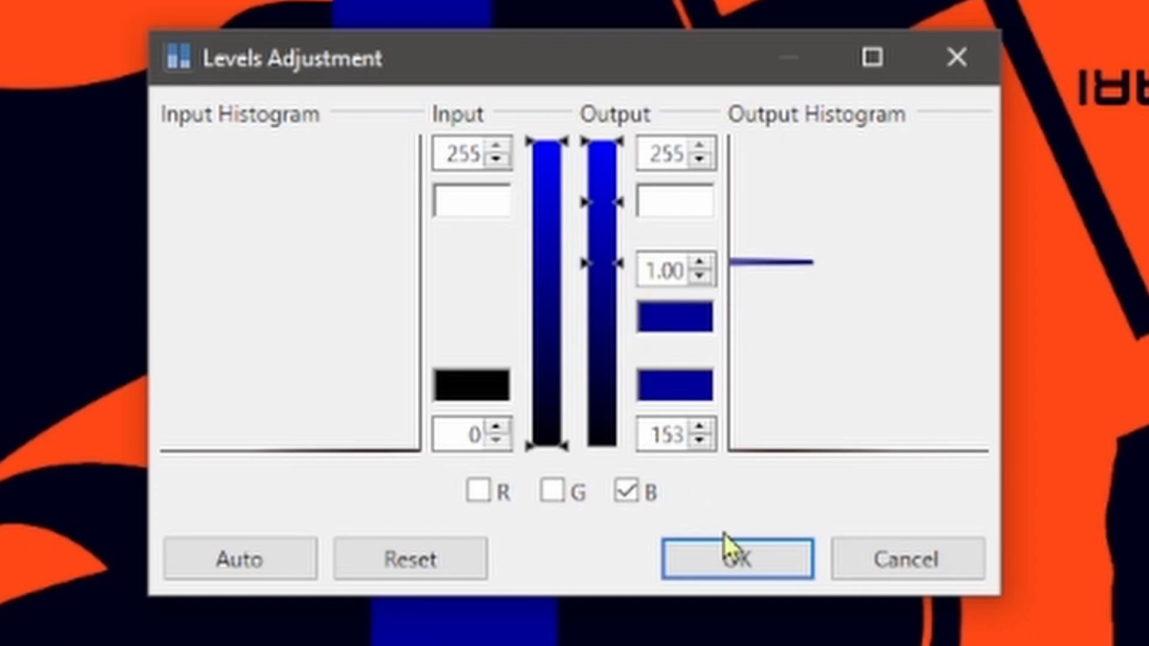
{"action": "left_click", "coordinate": [735, 558]}
Save the updated spec map over car_spec_172802.tga in the iRacing toyotagr86 paint folder.
{"action": "left_click", "coordinate": [10, 17]}
{"action": "left_click", "coordinate": [24, 97]}
{"action": "left_click", "coordinate": [82, 276]}
{"action": "left_click", "coordinate": [74, 326]}
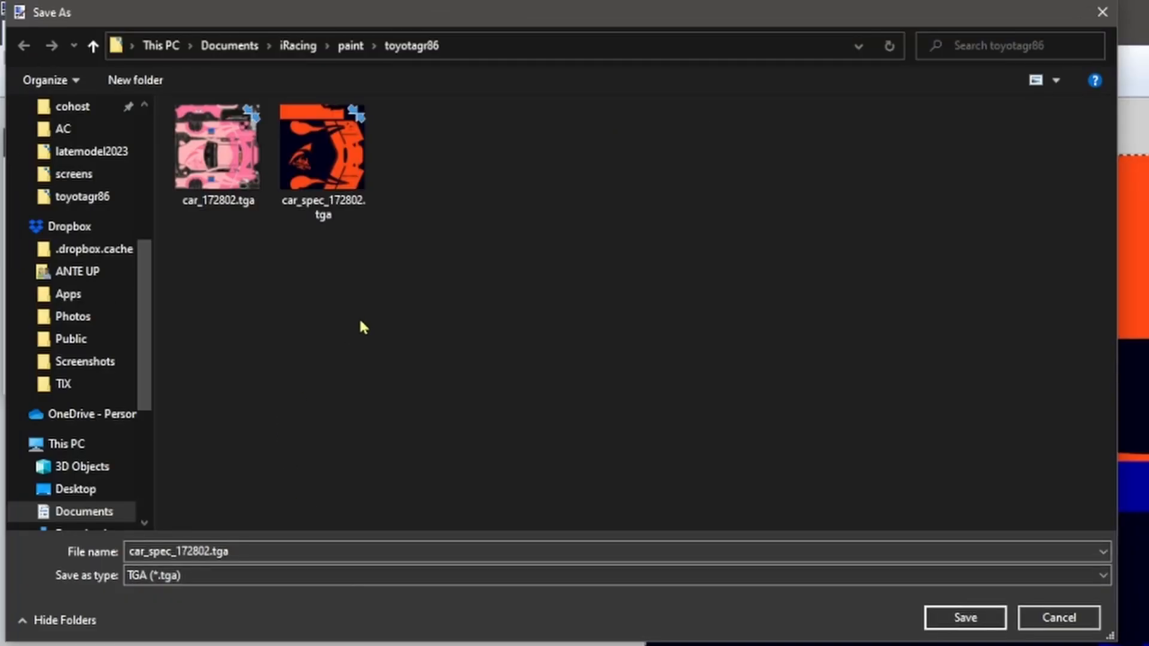
{"action": "left_click", "coordinate": [312, 172]}
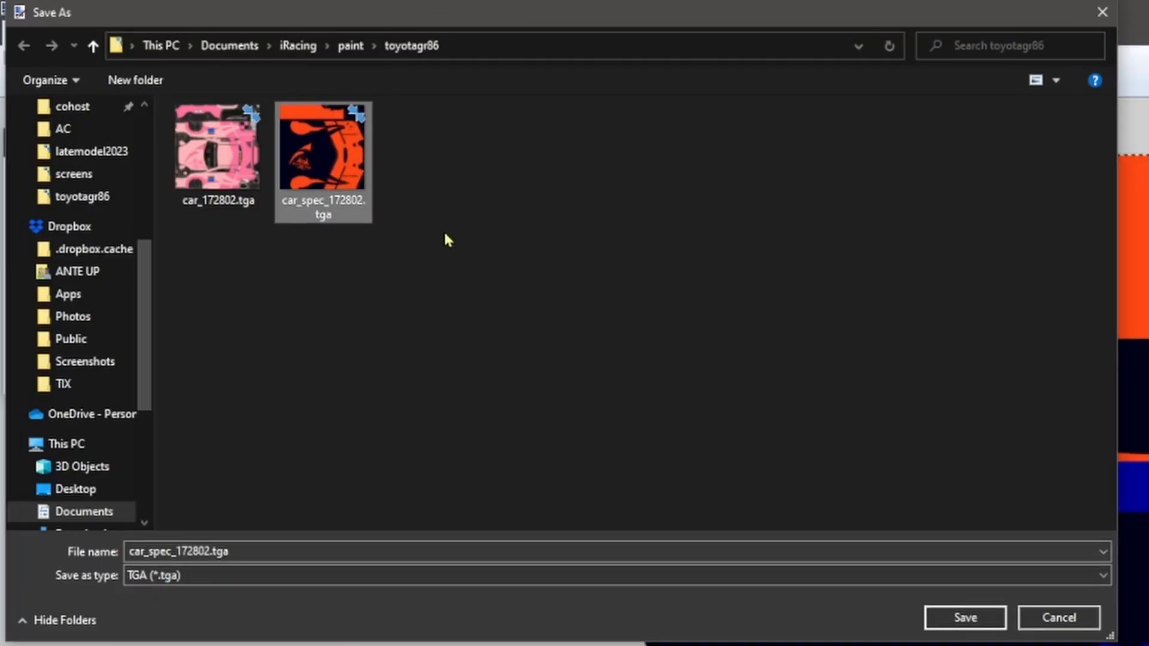
{"action": "double_click", "coordinate": [357, 155]}
{"action": "left_click", "coordinate": [590, 317]}
{"action": "key", "text": "Return"}
{"action": "left_click", "coordinate": [575, 348]}
Switch to iRacing and inspect the updated finish and decals around the Toyota GR86 model's side, front and rear.
{"action": "left_click", "coordinate": [362, 638]}
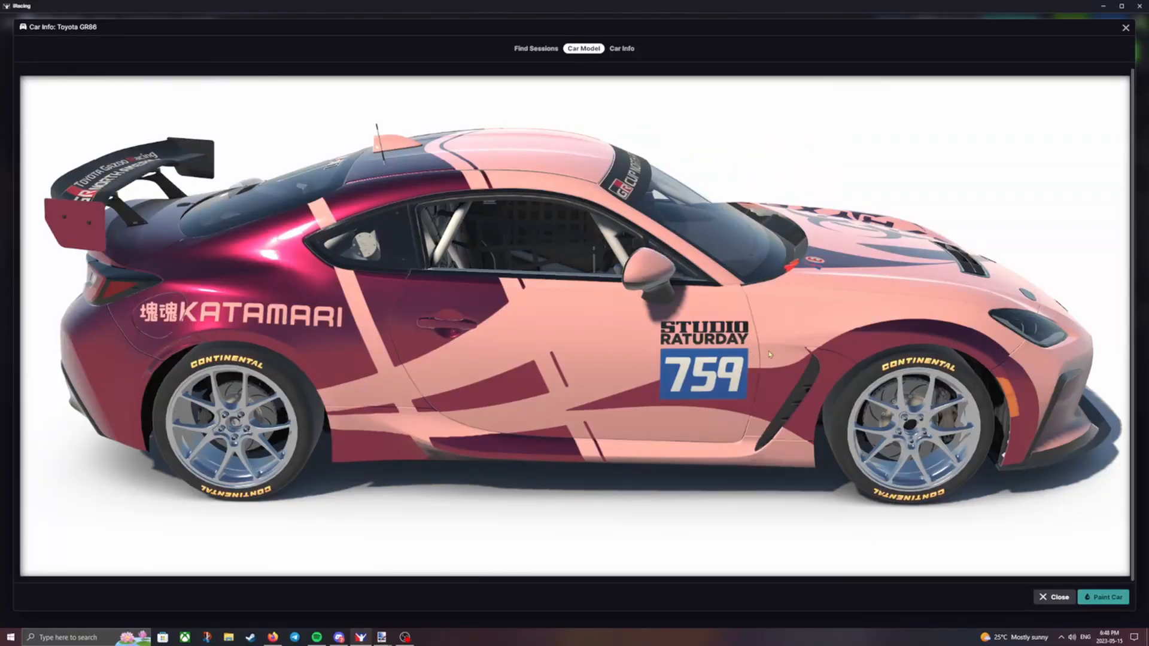
{"action": "left_click_drag", "start_coordinate": [769, 354], "coordinate": [705, 283]}
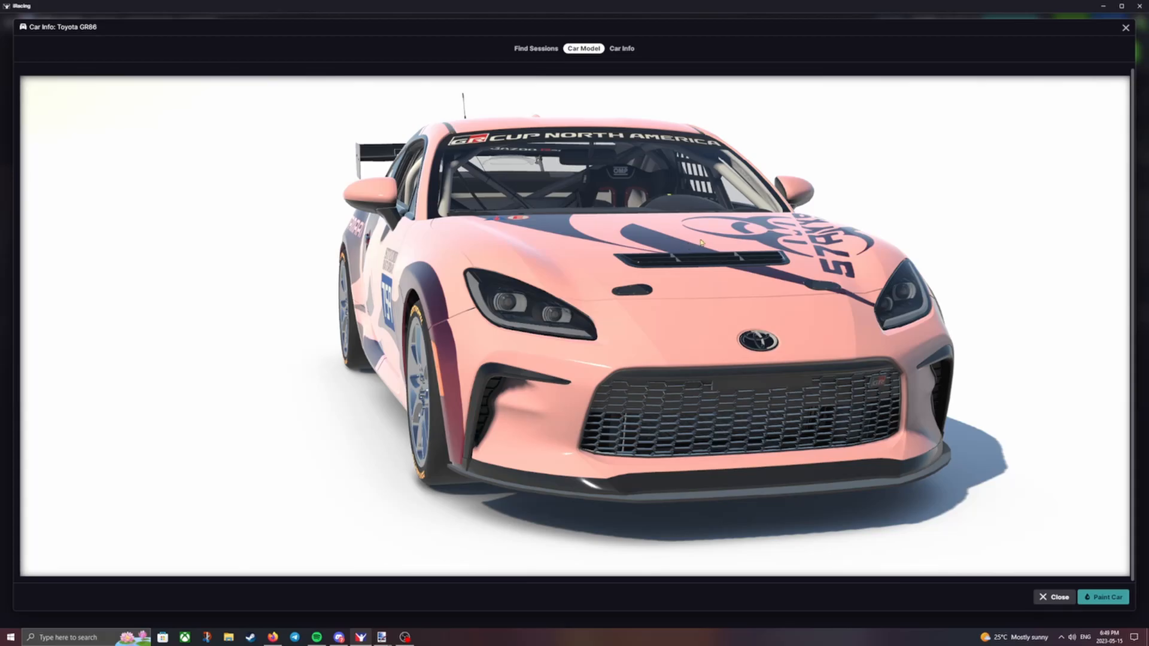
{"action": "left_click_drag", "start_coordinate": [766, 233], "coordinate": [487, 64]}
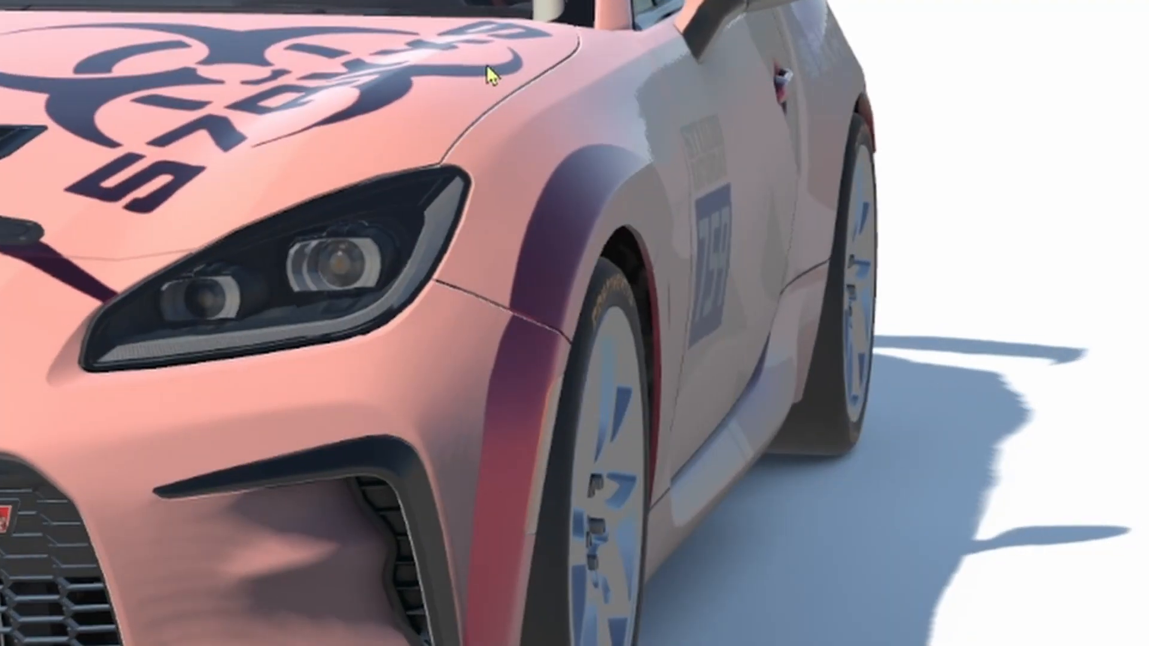
{"action": "left_click_drag", "start_coordinate": [899, 32], "coordinate": [588, 6]}
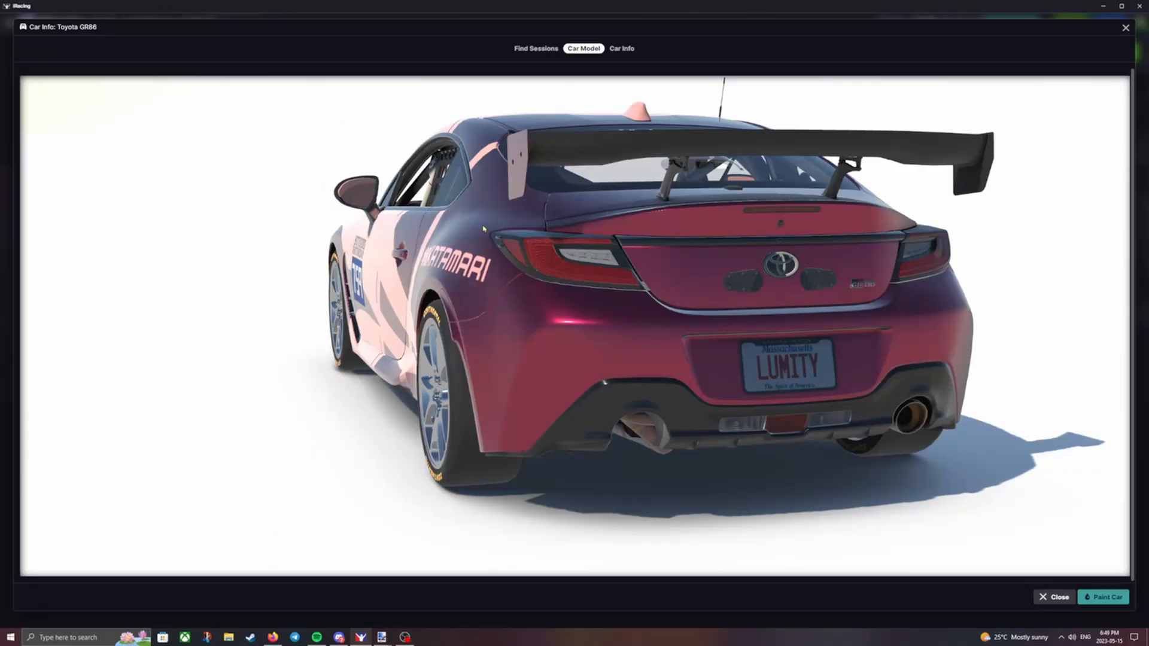
{"action": "left_click_drag", "start_coordinate": [398, 226], "coordinate": [605, 94]}
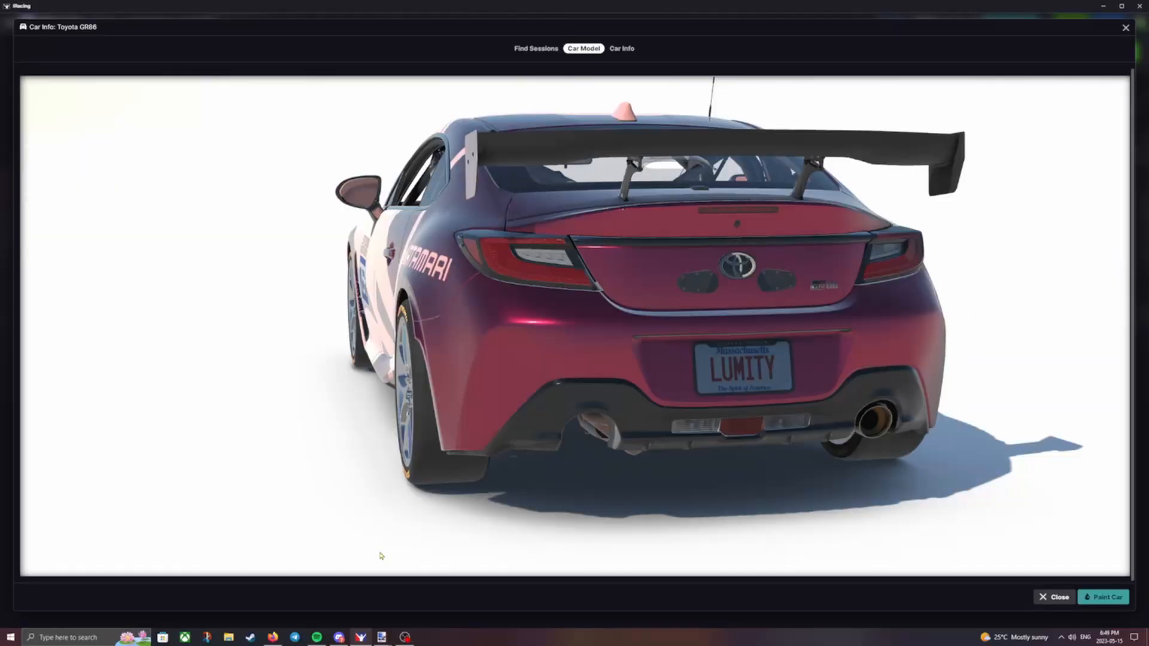
Switch to paint.net, show the Wire layer over the livery and examine how the car's panels are laid out.
{"action": "mouse_move", "coordinate": [382, 637]}
{"action": "left_click", "coordinate": [329, 596]}
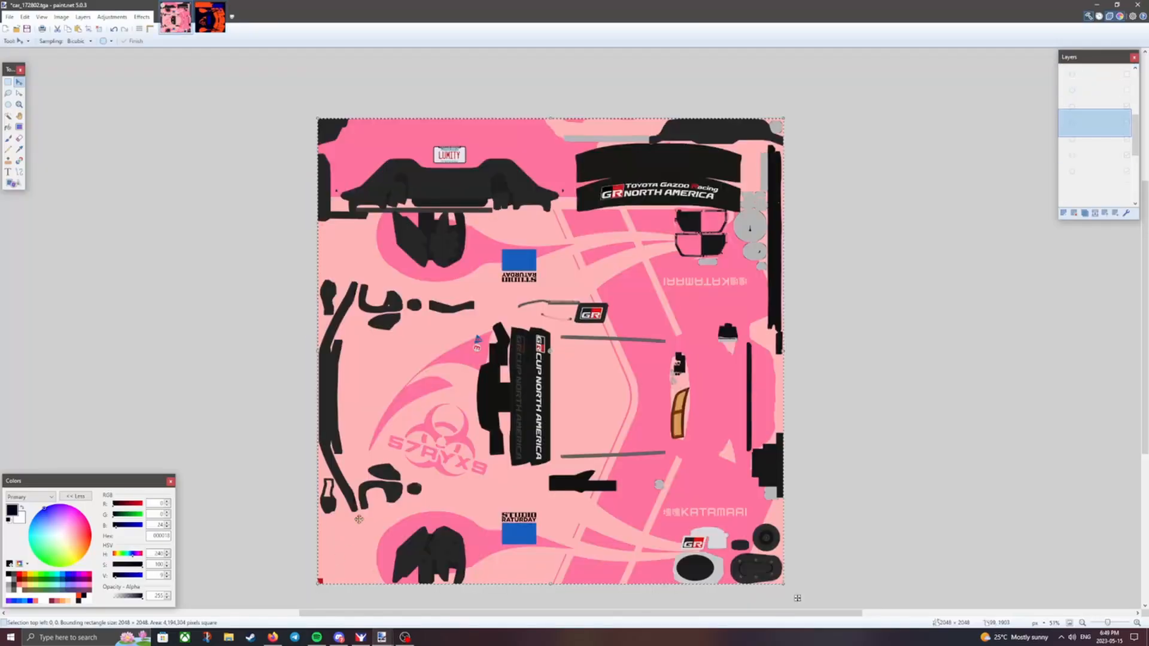
{"action": "scroll", "coordinate": [1089, 86], "scroll_direction": "up", "scroll_amount": 4}
{"action": "left_click", "coordinate": [1126, 78]}
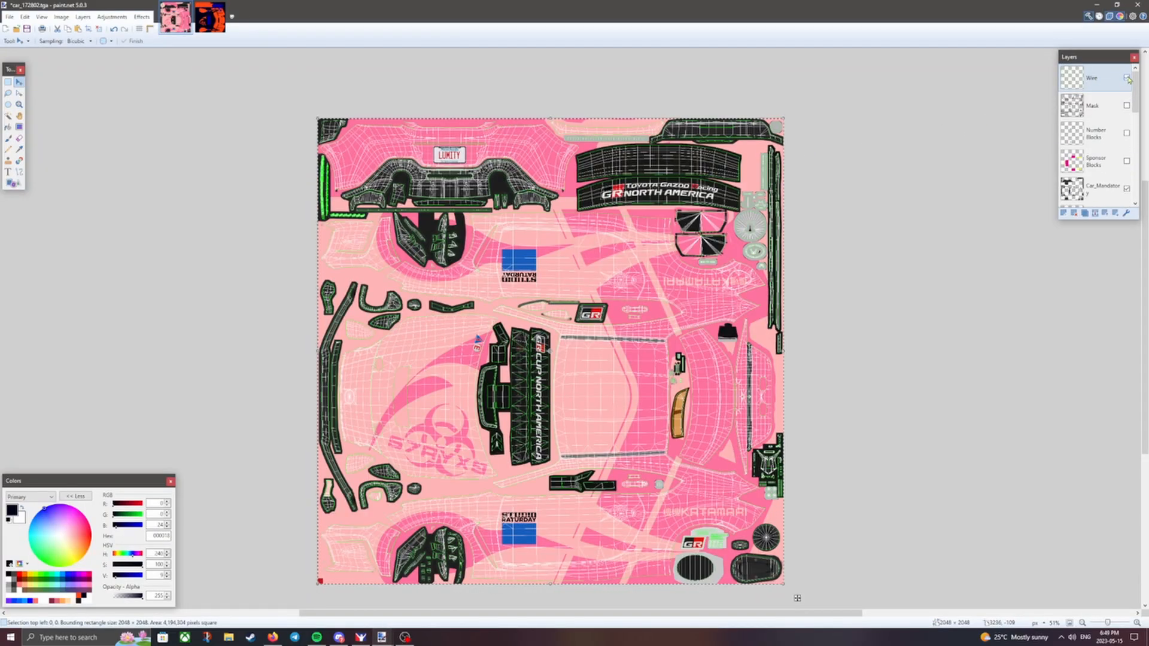
{"action": "scroll", "coordinate": [679, 383], "scroll_direction": "up", "scroll_amount": 1}
{"action": "scroll", "coordinate": [724, 489], "scroll_direction": "up", "scroll_amount": 6}
{"action": "scroll", "coordinate": [807, 468], "scroll_direction": "down", "scroll_amount": 3}
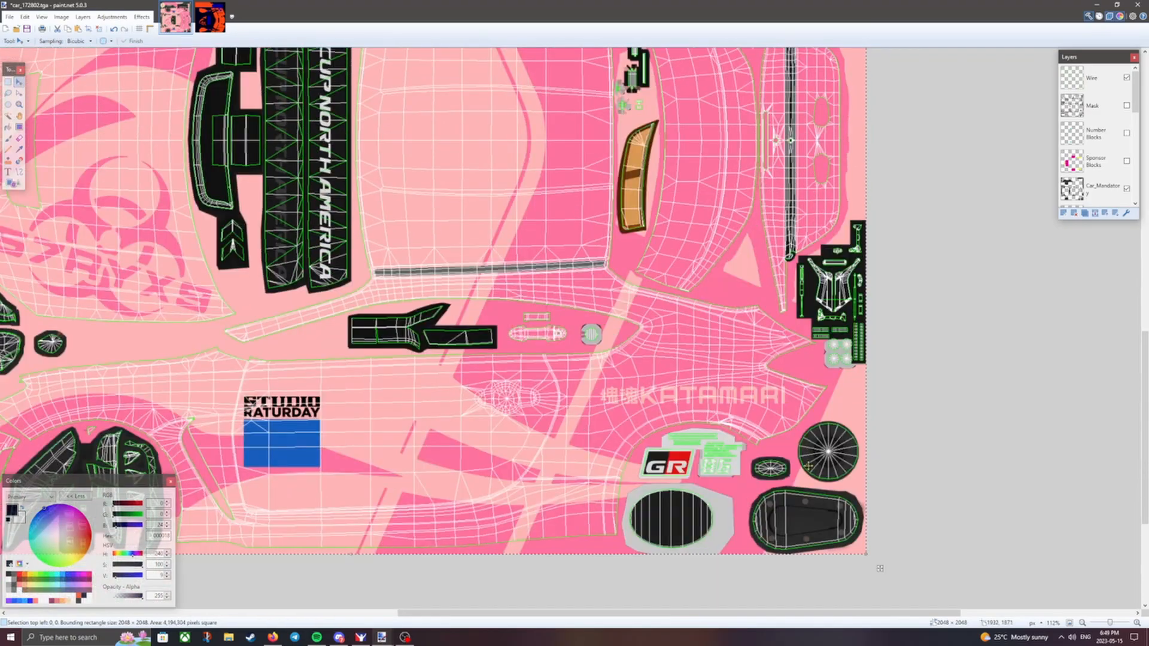
{"action": "scroll", "coordinate": [808, 468], "scroll_direction": "left", "scroll_amount": 7}
{"action": "scroll", "coordinate": [808, 465], "scroll_direction": "up", "scroll_amount": 5}
{"action": "scroll", "coordinate": [807, 465], "scroll_direction": "up", "scroll_amount": 6}
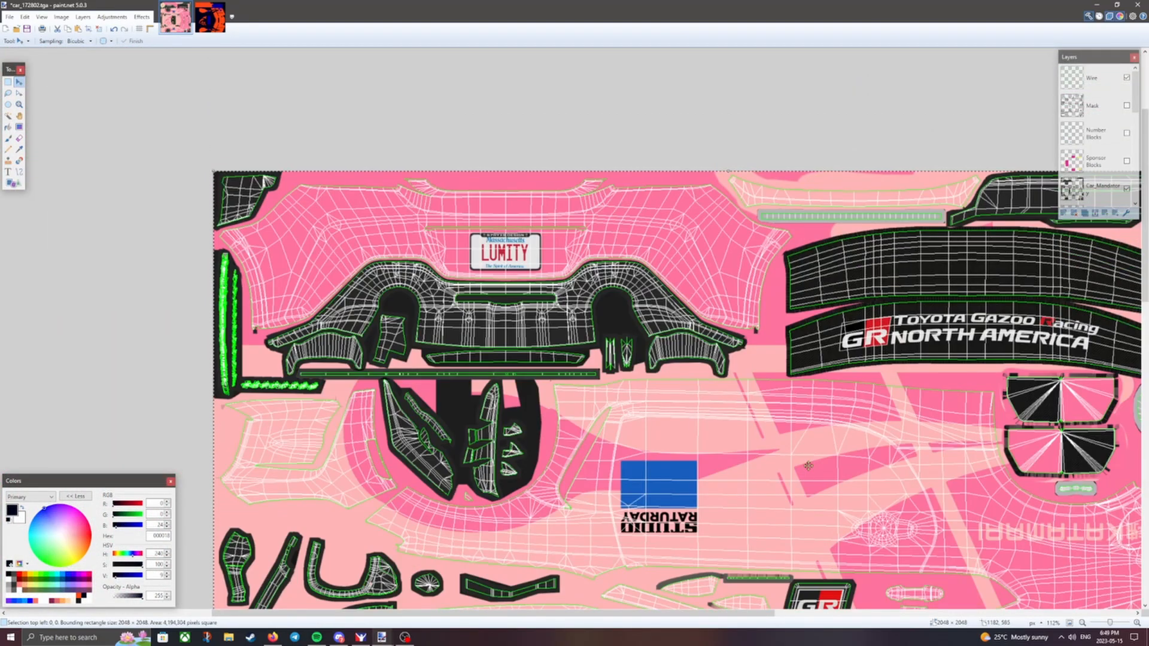
Magic-wand the grey four-circle block and the small round grey patch on the Car_Mandatory layer.
{"action": "scroll", "coordinate": [807, 466], "scroll_direction": "right", "scroll_amount": 7}
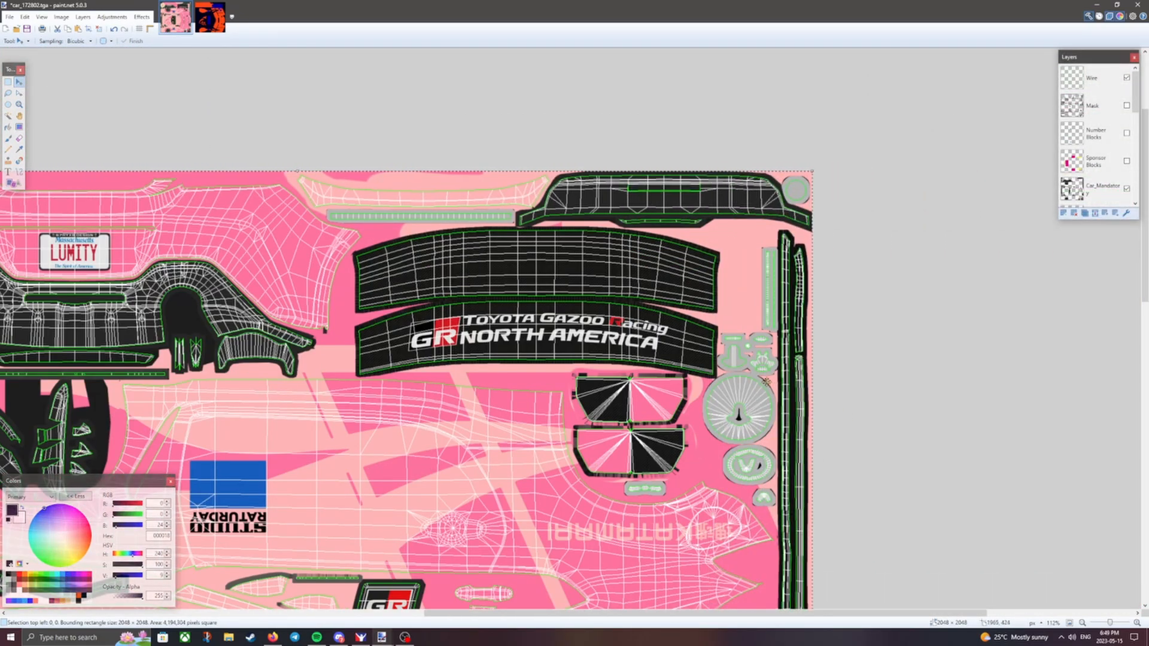
{"action": "scroll", "coordinate": [768, 383], "scroll_direction": "down", "scroll_amount": 2}
{"action": "scroll", "coordinate": [766, 377], "scroll_direction": "up", "scroll_amount": 4}
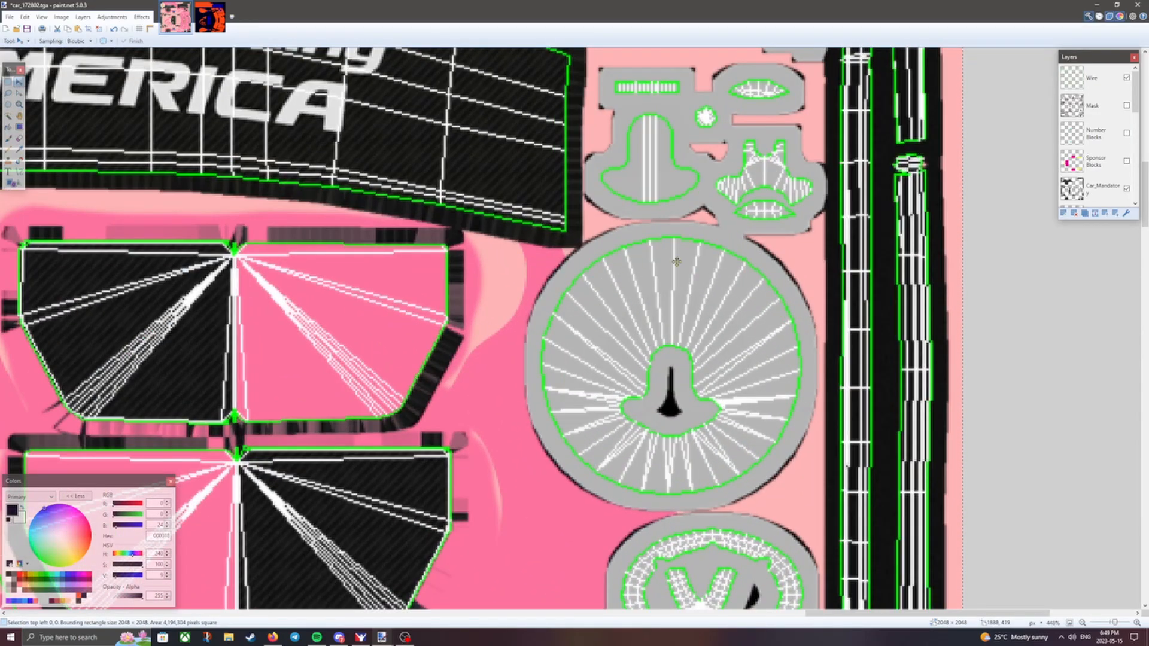
{"action": "scroll", "coordinate": [729, 399], "scroll_direction": "down", "scroll_amount": 2}
{"action": "scroll", "coordinate": [695, 274], "scroll_direction": "up", "scroll_amount": 5}
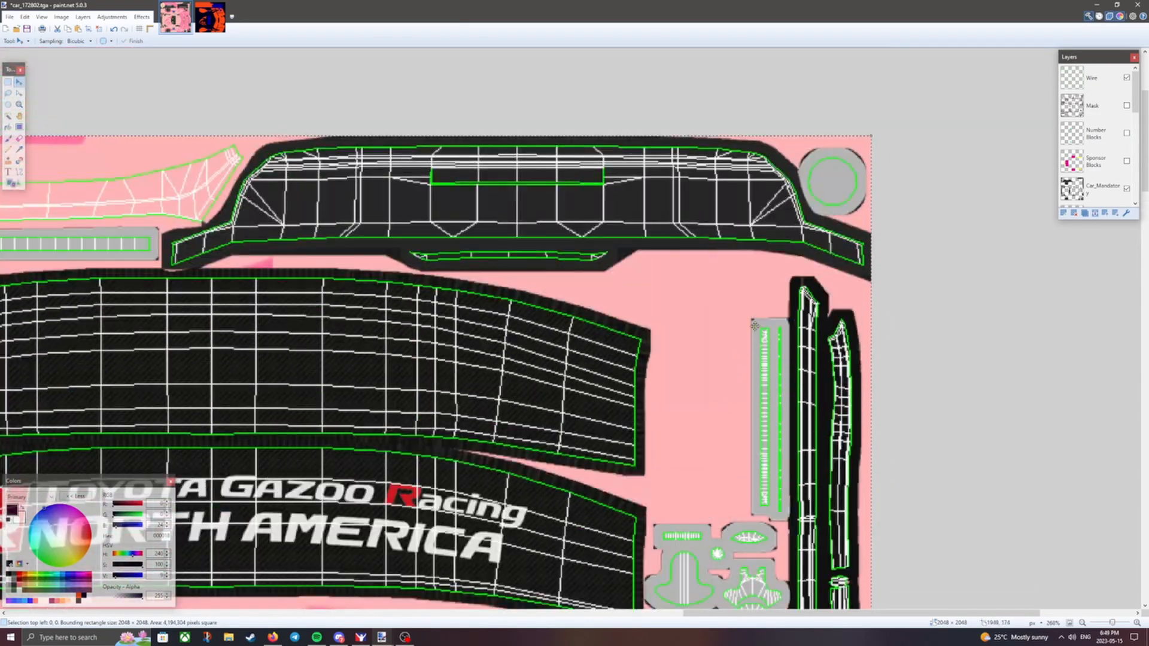
{"action": "scroll", "coordinate": [695, 273], "scroll_direction": "down", "scroll_amount": 20}
{"action": "key", "text": "s"}
{"action": "key", "text": "s"}
{"action": "key", "text": "s"}
{"action": "key", "text": "s"}
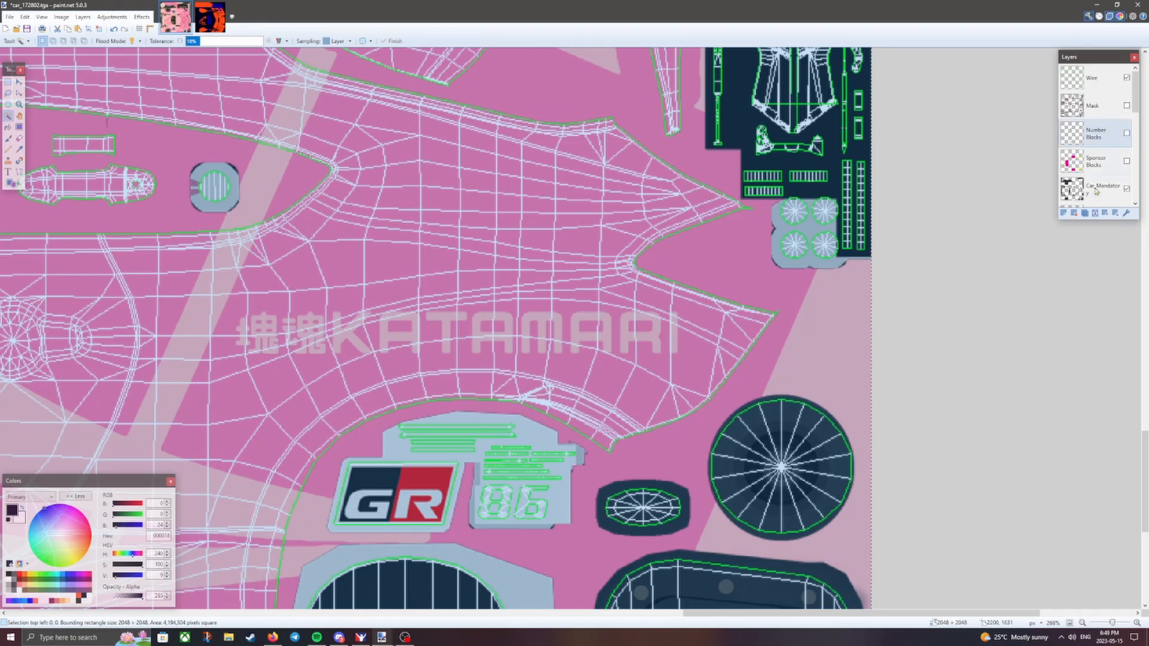
{"action": "left_click", "coordinate": [1075, 201]}
{"action": "scroll", "coordinate": [828, 316], "scroll_direction": "up", "scroll_amount": 3}
{"action": "left_click", "coordinate": [809, 454]}
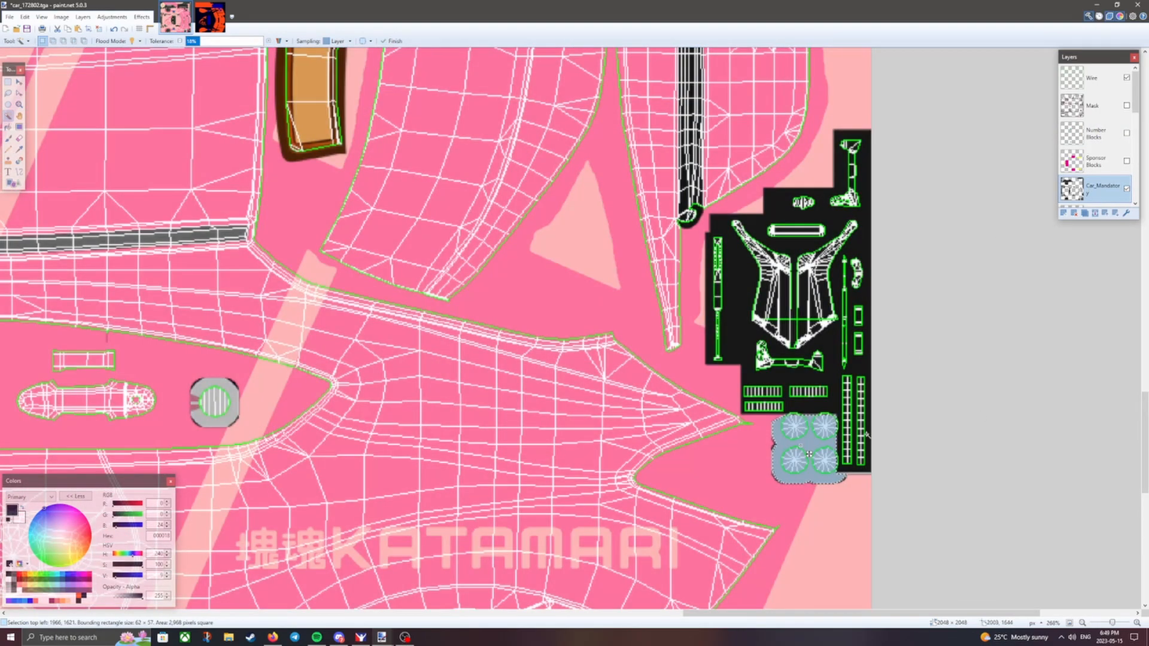
{"action": "left_click", "coordinate": [808, 454], "text": "shift"}
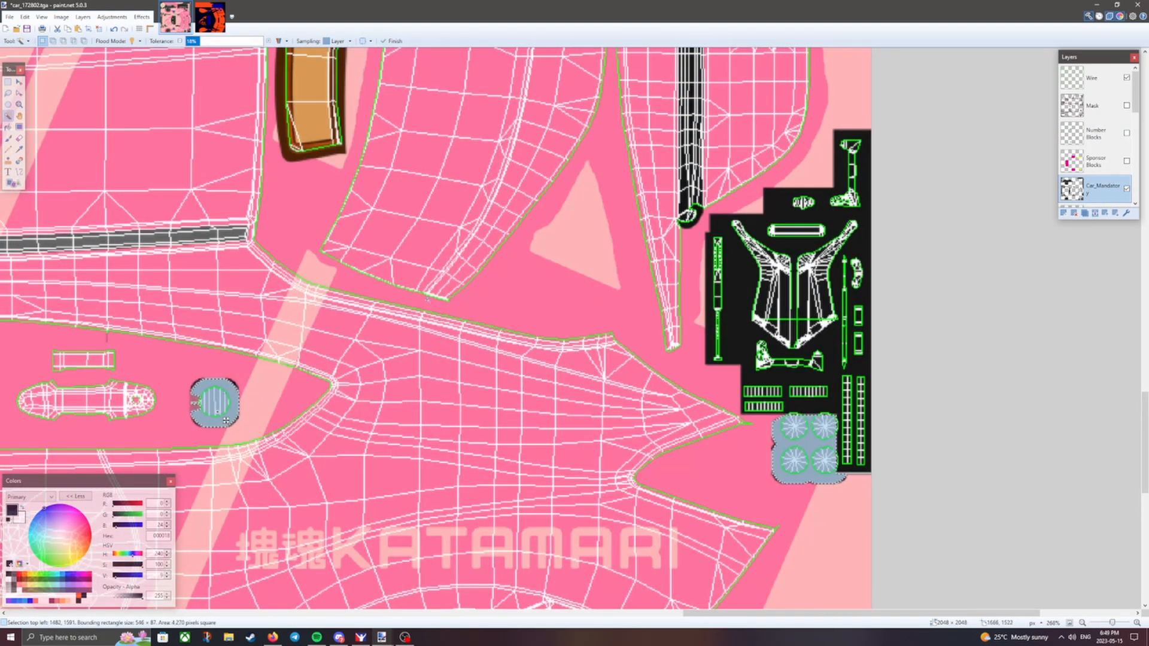
Add the grey emblem shapes around the two split black-and-pink panels to the selection.
{"action": "scroll", "coordinate": [661, 425], "scroll_direction": "up", "scroll_amount": 8}
{"action": "scroll", "coordinate": [479, 394], "scroll_direction": "up", "scroll_amount": 14}
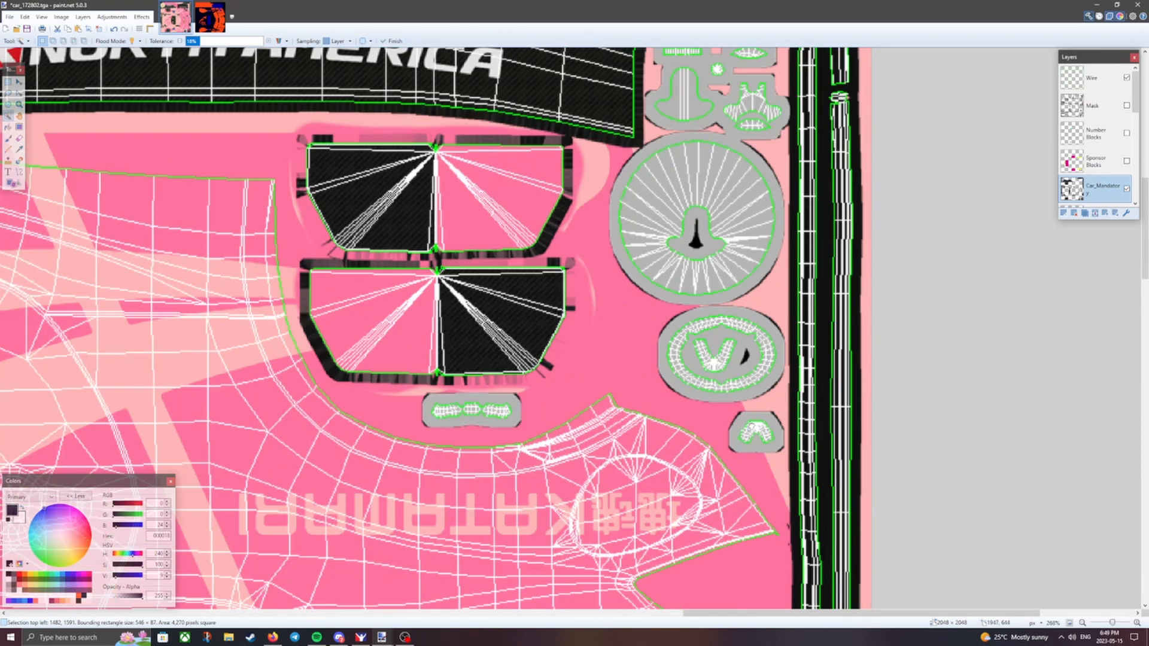
{"action": "left_click", "coordinate": [759, 433], "text": "ctrl"}
{"action": "left_click", "coordinate": [700, 384], "text": "ctrl"}
{"action": "left_click", "coordinate": [688, 262], "text": "ctrl"}
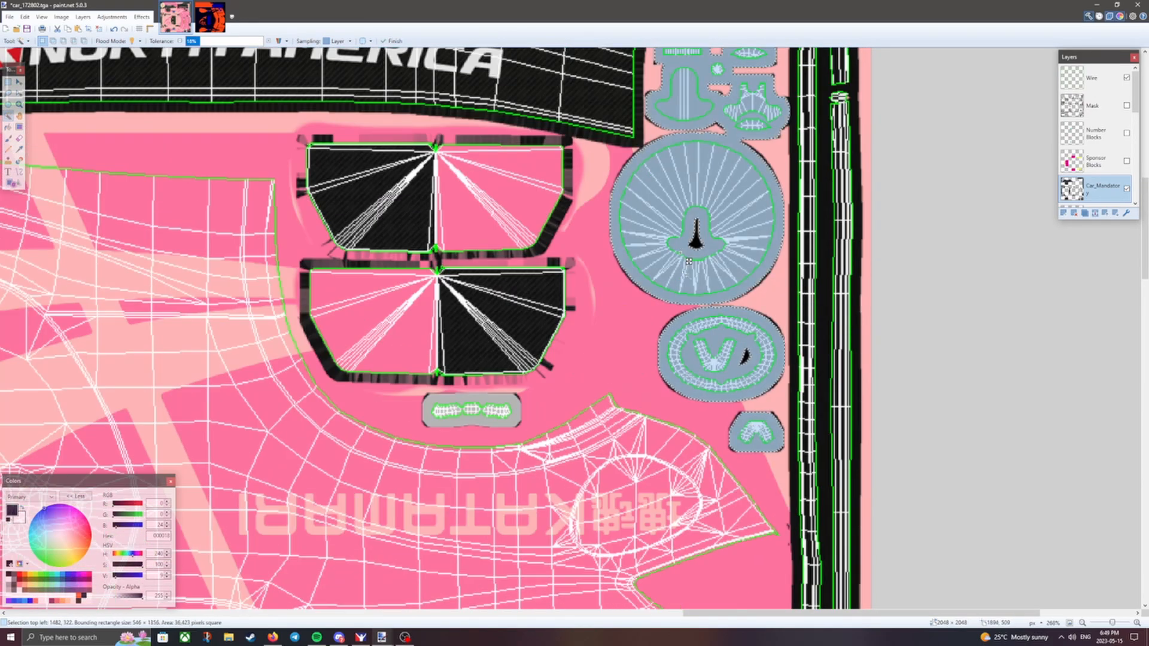
{"action": "left_click", "coordinate": [465, 419], "text": "ctrl"}
Add the two long thin grey strips and the grey circle in the livery's upper corner to the selection.
{"action": "scroll", "coordinate": [538, 300], "scroll_direction": "up", "scroll_amount": 5}
{"action": "left_click", "coordinate": [761, 277], "text": "ctrl"}
{"action": "scroll", "coordinate": [762, 278], "scroll_direction": "up", "scroll_amount": 4}
{"action": "scroll", "coordinate": [475, 390], "scroll_direction": "left", "scroll_amount": 3}
{"action": "left_click", "coordinate": [403, 351], "text": "ctrl"}
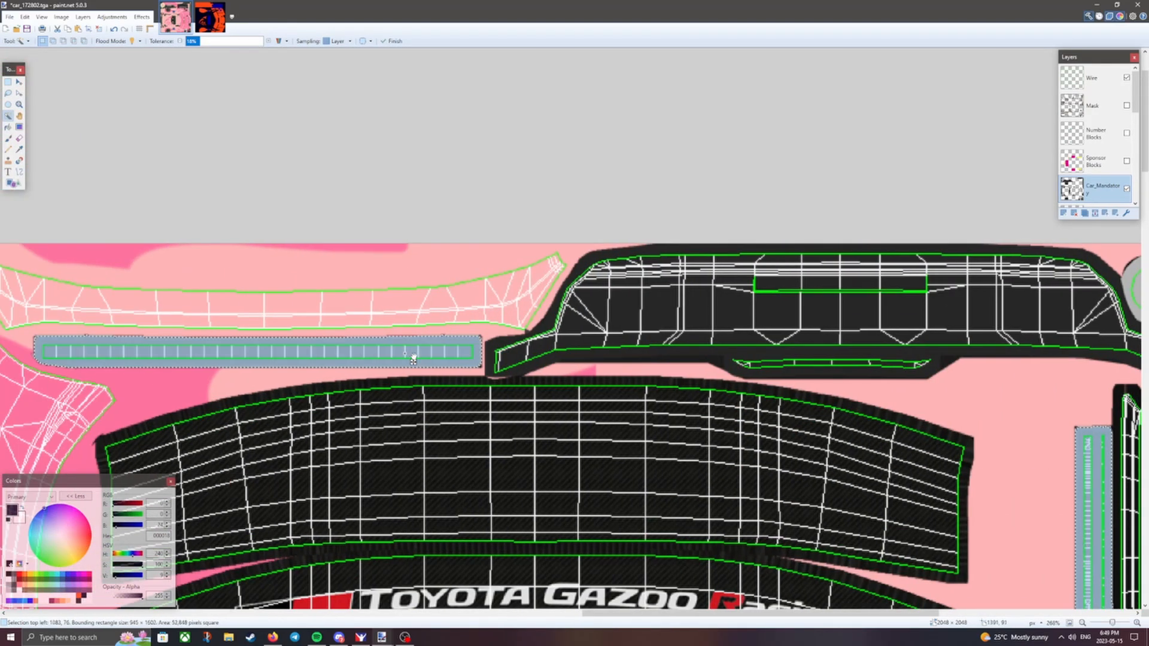
{"action": "scroll", "coordinate": [598, 349], "scroll_direction": "right", "scroll_amount": 4}
{"action": "left_click", "coordinate": [746, 308], "text": "ctrl"}
Add the grey GR 86 badge backing to the selection and cover the GR logo's interior with a rectangular selection.
{"action": "scroll", "coordinate": [746, 308], "scroll_direction": "down", "scroll_amount": 3}
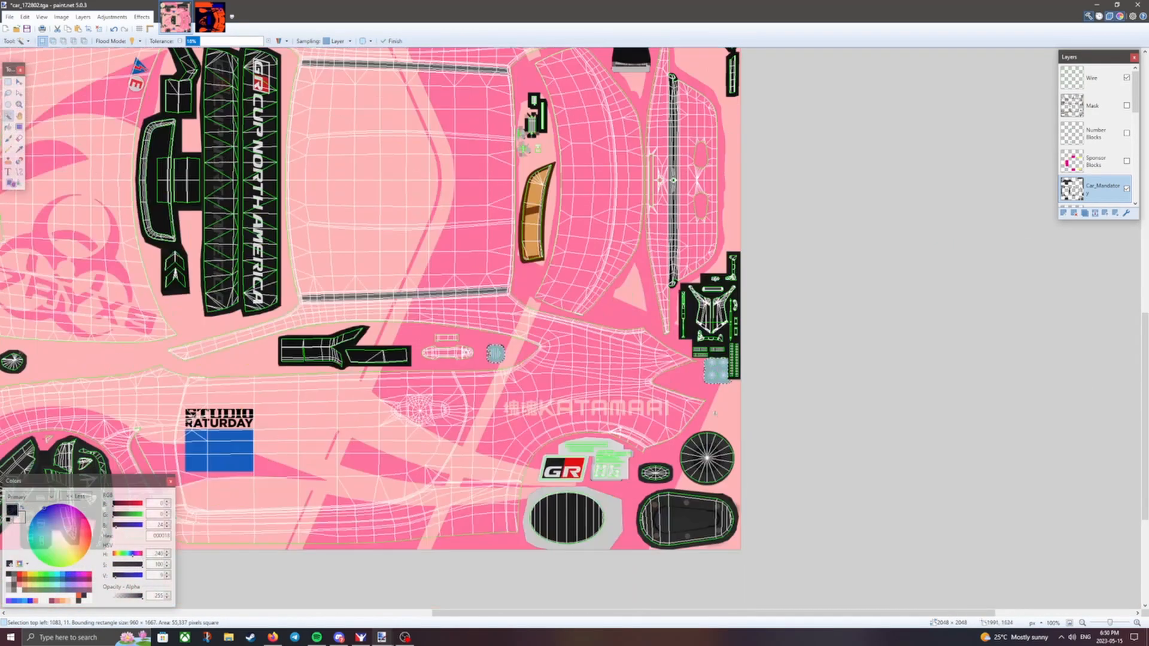
{"action": "scroll", "coordinate": [689, 337], "scroll_direction": "up", "scroll_amount": 4}
{"action": "scroll", "coordinate": [701, 305], "scroll_direction": "down", "scroll_amount": 3}
{"action": "scroll", "coordinate": [748, 395], "scroll_direction": "down", "scroll_amount": 1}
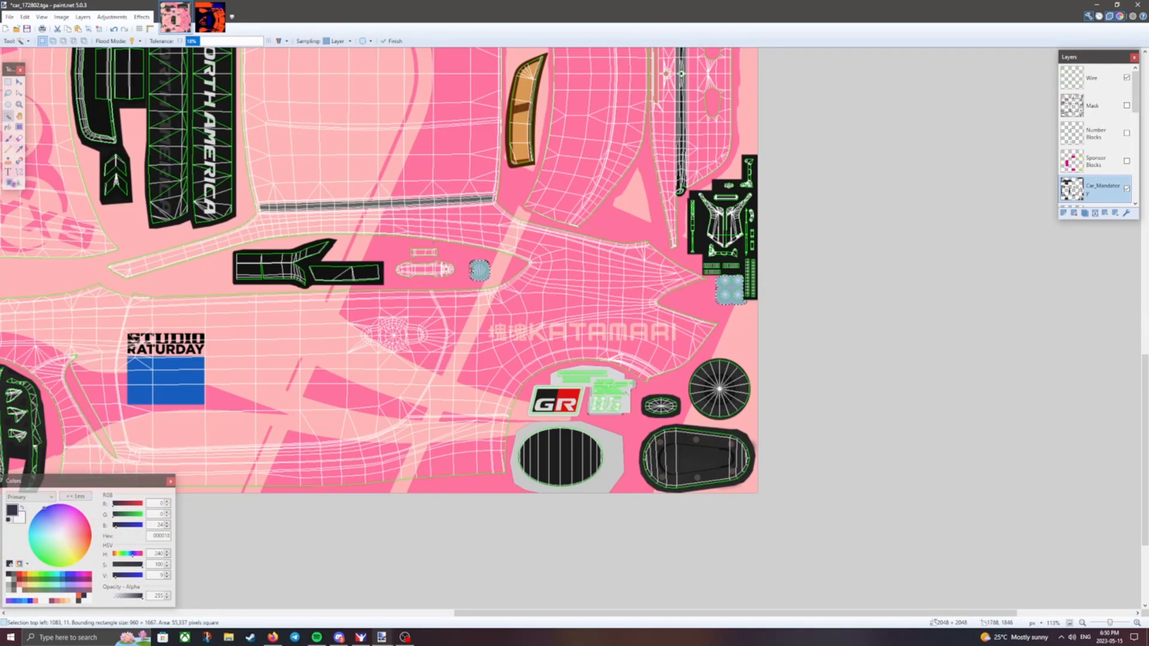
{"action": "scroll", "coordinate": [790, 453], "scroll_direction": "left", "scroll_amount": 5}
{"action": "scroll", "coordinate": [833, 404], "scroll_direction": "up", "scroll_amount": 4}
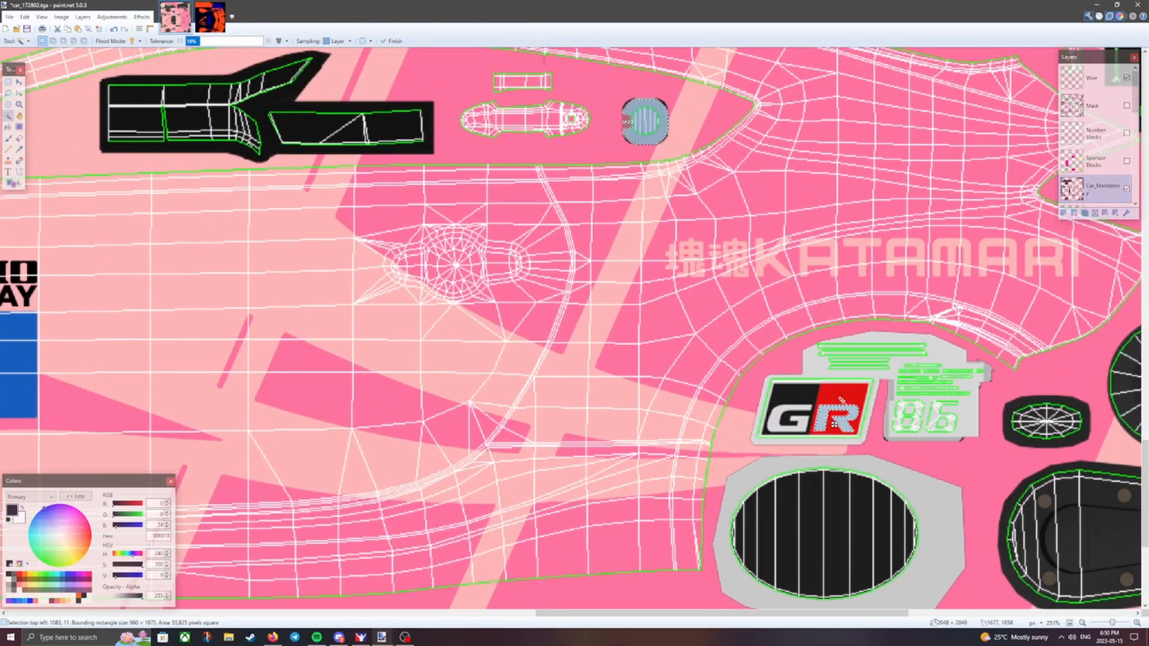
{"action": "left_click", "coordinate": [824, 380], "text": "ctrl"}
{"action": "left_click", "coordinate": [8, 81]}
{"action": "scroll", "coordinate": [834, 396], "scroll_direction": "up", "scroll_amount": 4}
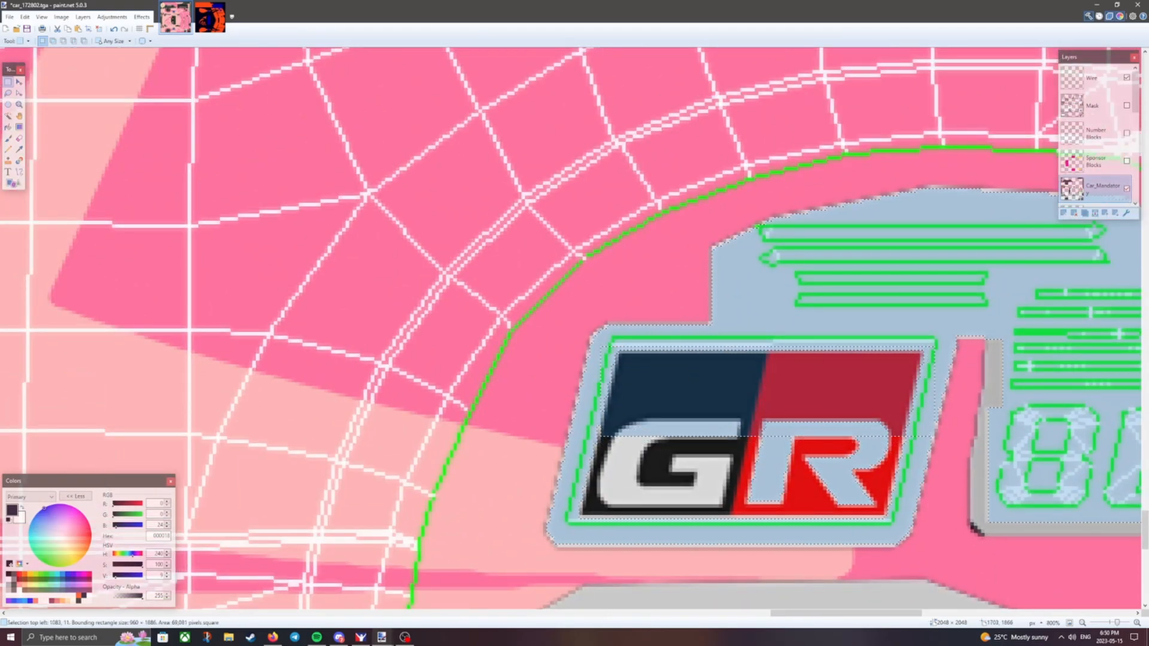
{"action": "left_click_drag", "start_coordinate": [898, 436], "coordinate": [895, 476]}
Paste the selected grey badge and emblem pieces into the spec map document as a new layer.
{"action": "scroll", "coordinate": [670, 542], "scroll_direction": "down", "scroll_amount": 10}
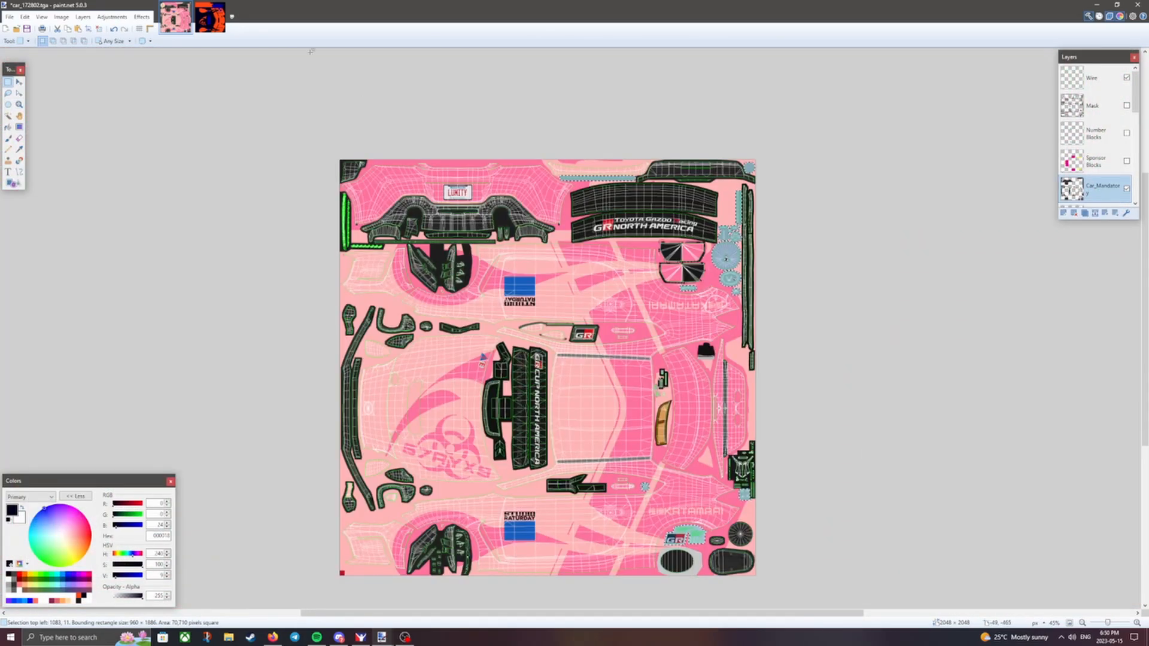
{"action": "left_click", "coordinate": [210, 16]}
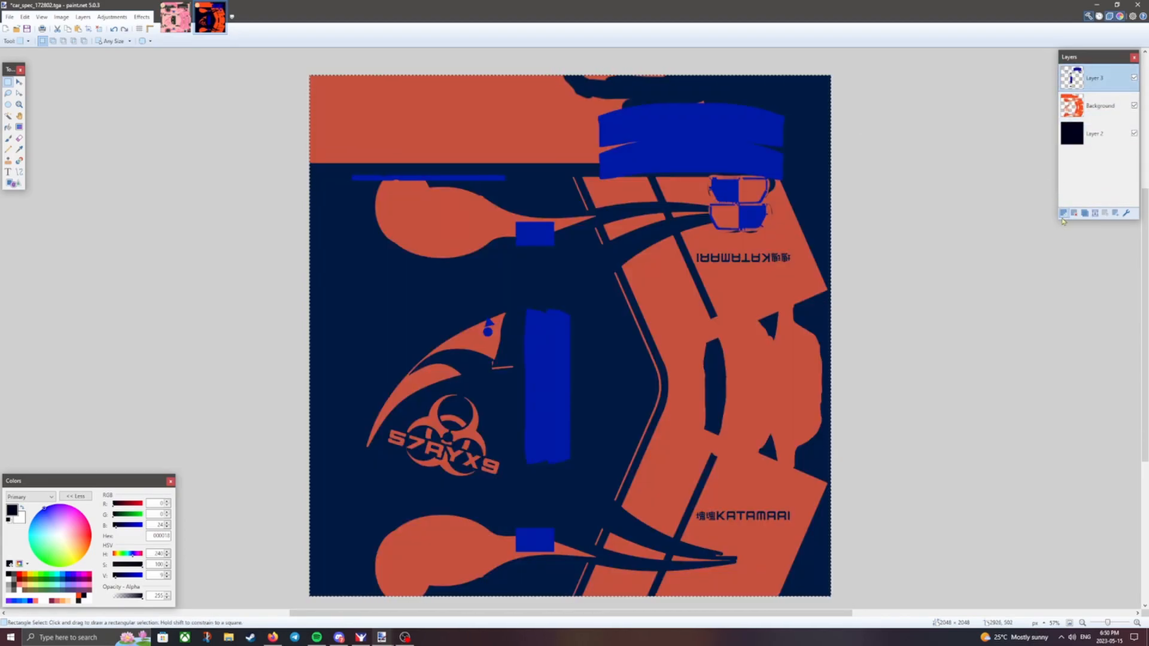
{"action": "key", "text": "ctrl+shift+v"}
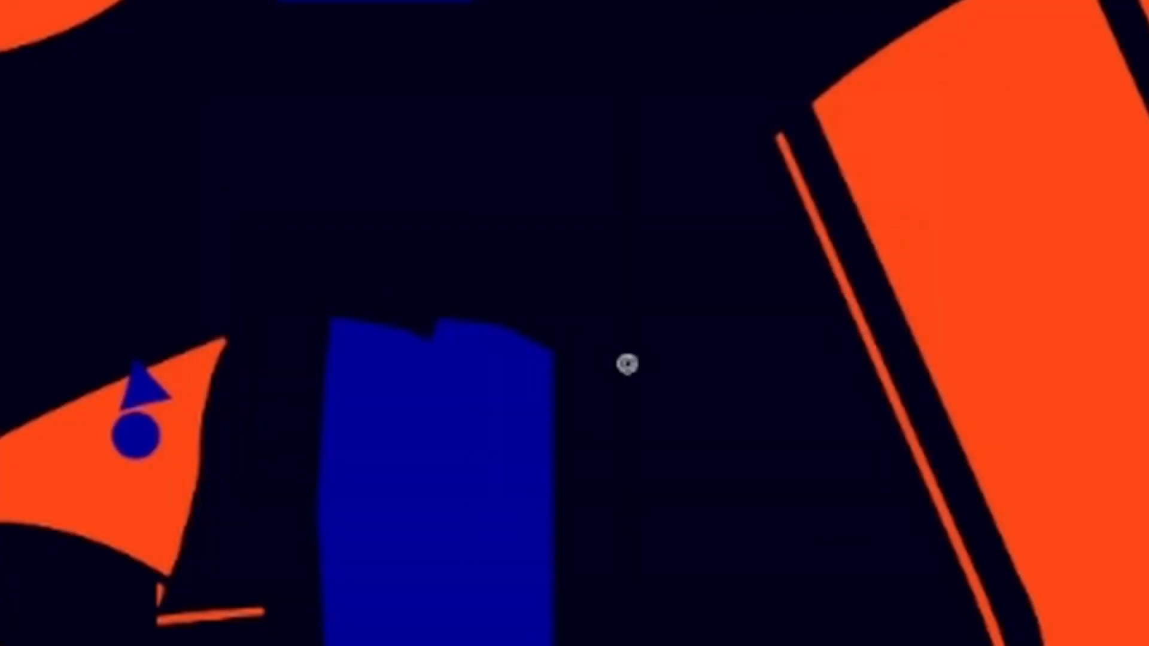
Open Levels for the pasted badge layer and set the red channel's minimum output to 252.
{"action": "left_click", "coordinate": [103, 17]}
{"action": "left_click", "coordinate": [118, 191]}
{"action": "left_click", "coordinate": [549, 374]}
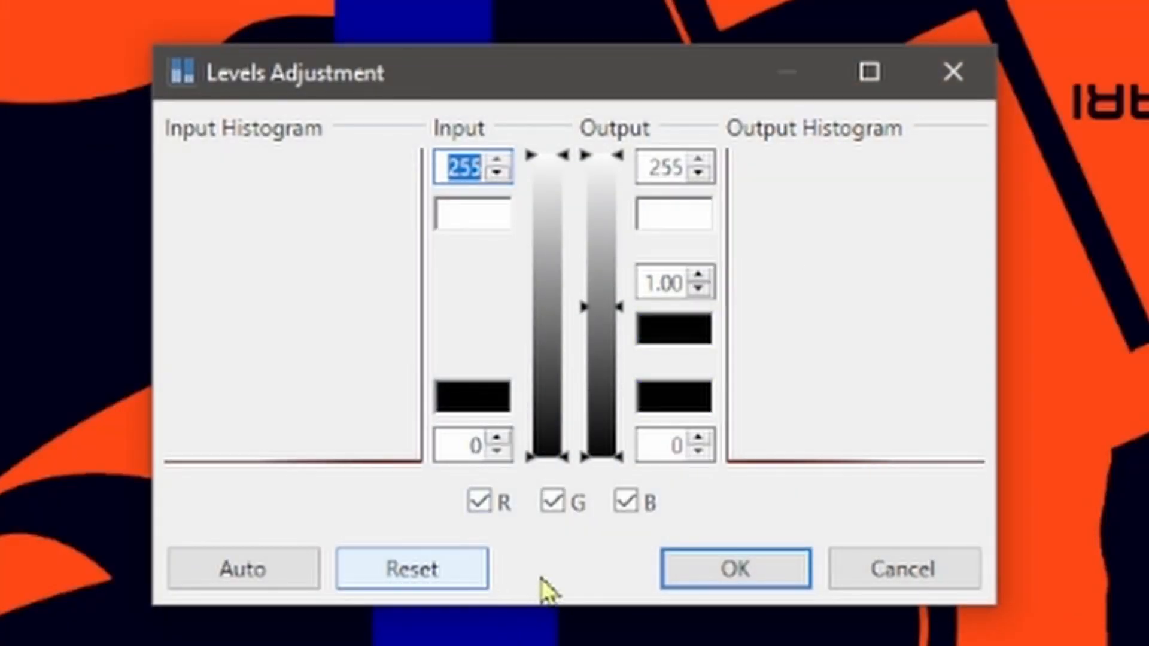
{"action": "left_click", "coordinate": [584, 356]}
{"action": "left_click", "coordinate": [553, 504]}
{"action": "left_click_drag", "start_coordinate": [614, 461], "coordinate": [615, 157]}
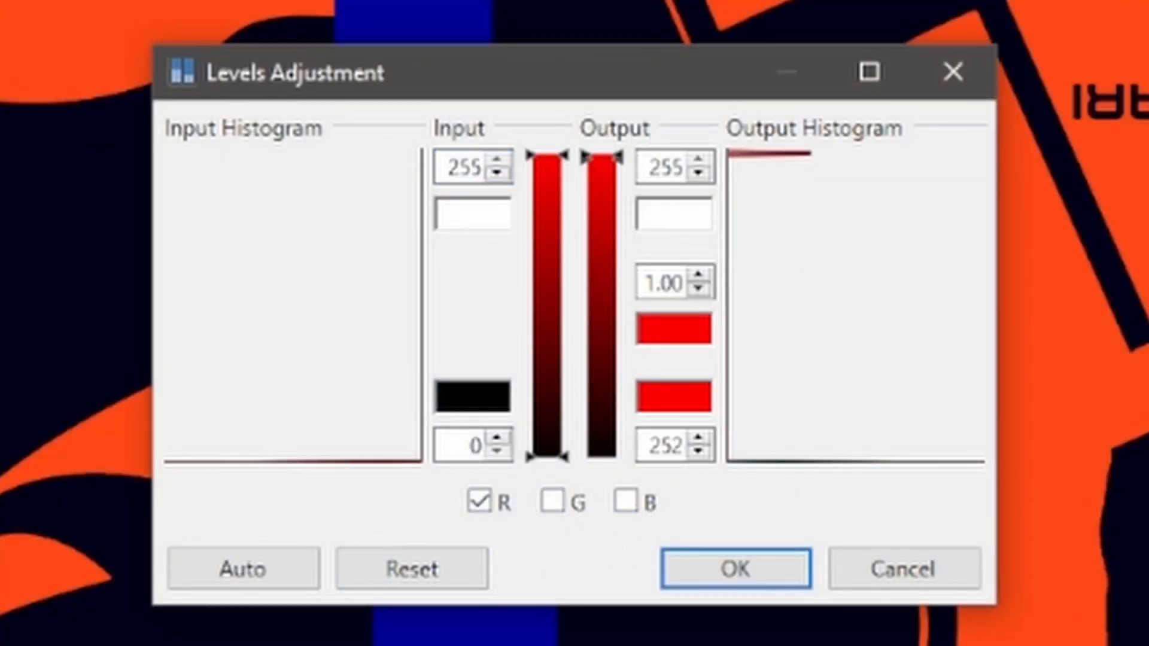
Set the minimum output to 58 for green only and 20 for blue only, and apply the Levels adjustment.
{"action": "left_click", "coordinate": [486, 509]}
{"action": "left_click", "coordinate": [576, 515]}
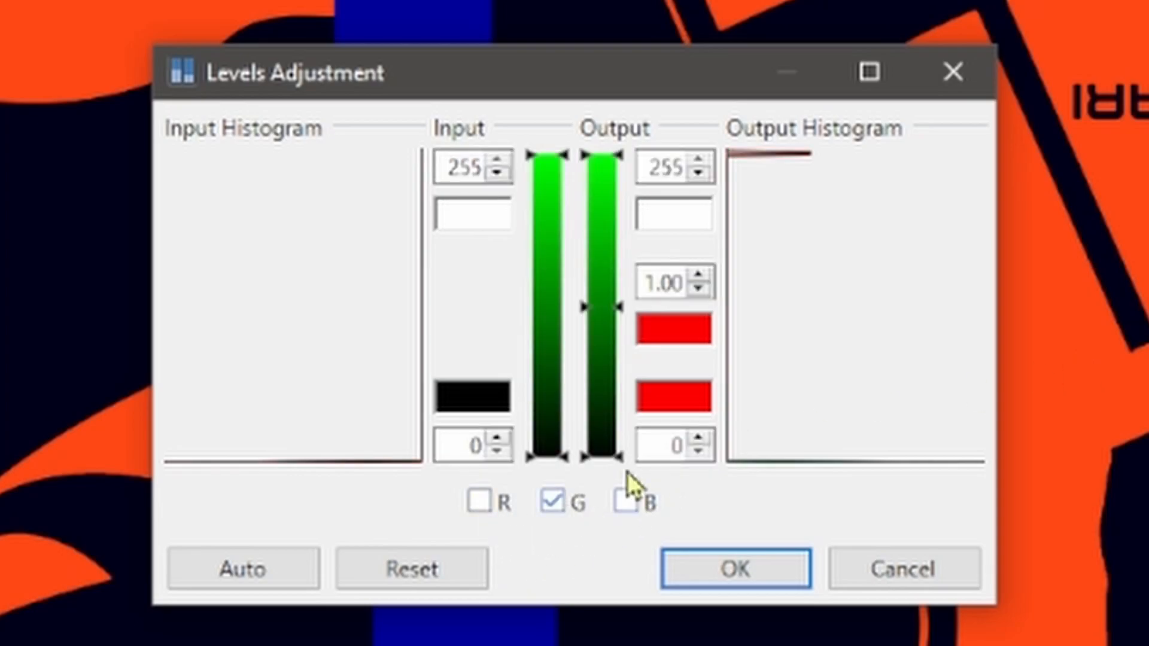
{"action": "left_click_drag", "start_coordinate": [598, 453], "coordinate": [598, 388]}
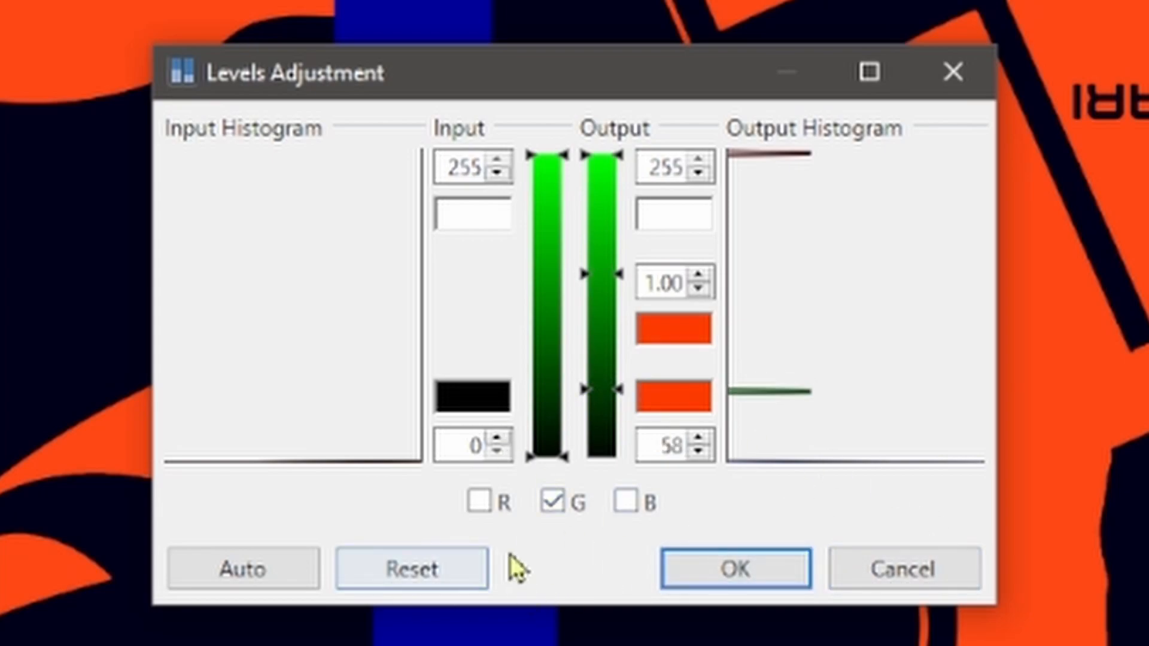
{"action": "left_click", "coordinate": [553, 503]}
{"action": "left_click", "coordinate": [626, 503]}
{"action": "left_click_drag", "start_coordinate": [599, 456], "coordinate": [607, 436]}
{"action": "left_click", "coordinate": [698, 453]}
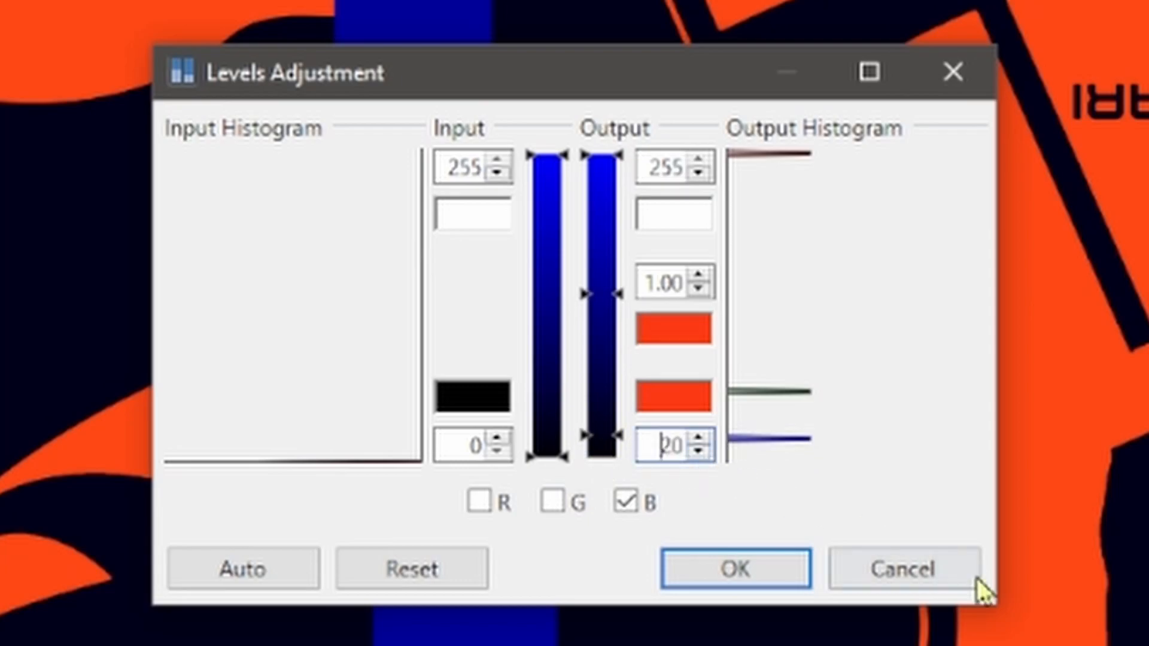
{"action": "left_click", "coordinate": [735, 569]}
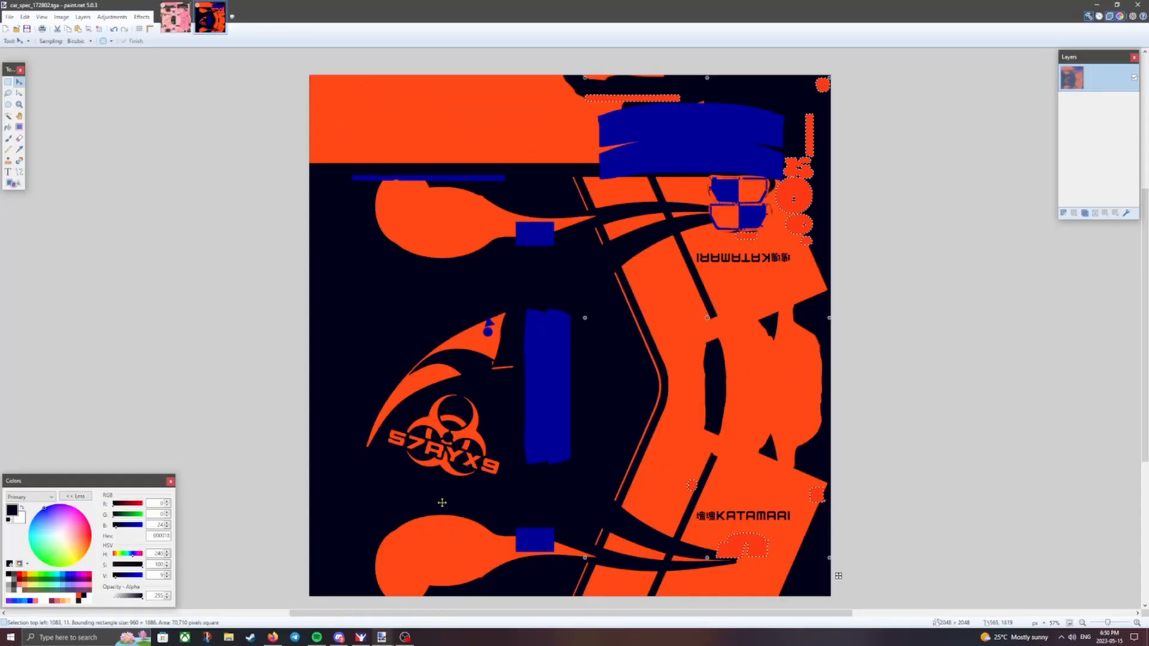
Switch to iRacing and inspect the rear emblem and GR 86 badge on the car model.
{"action": "left_click", "coordinate": [362, 638]}
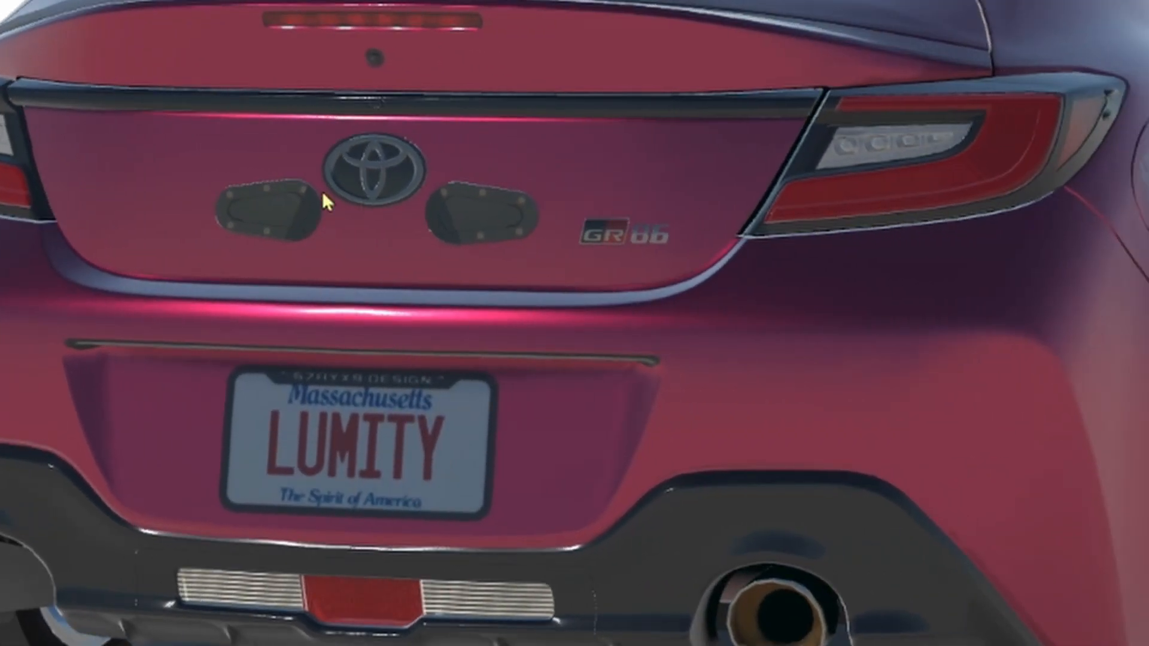
{"action": "left_click_drag", "start_coordinate": [897, 141], "coordinate": [766, 311]}
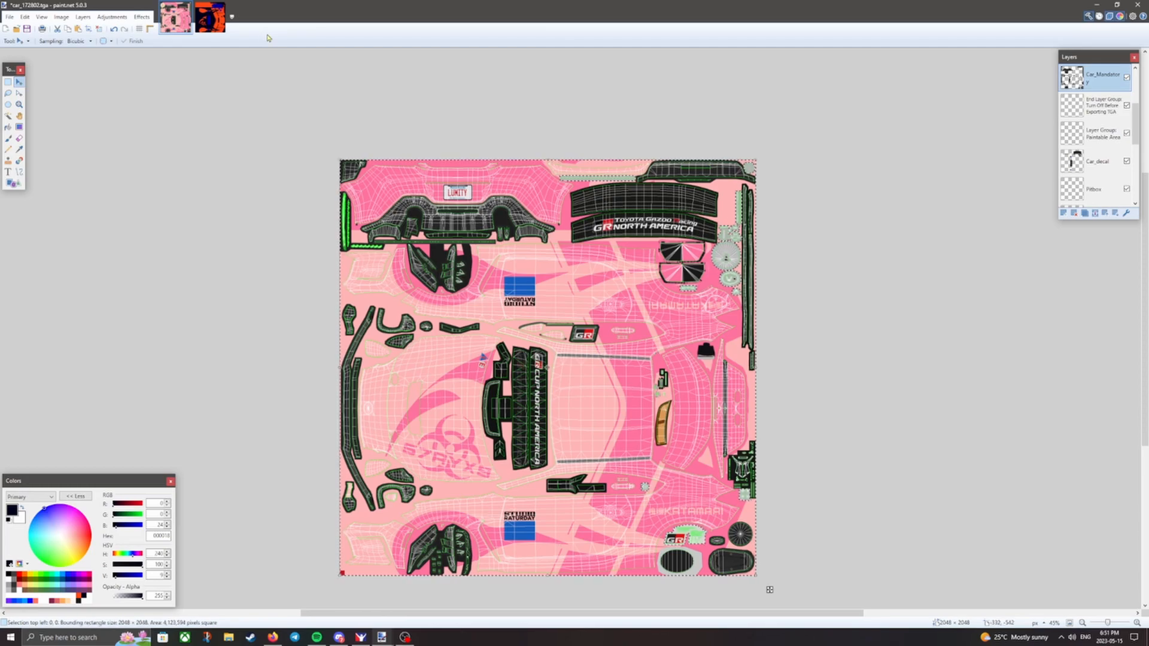
Restore the spec map's separate layers in paint.net and paste the remaining Car_Mandatory artwork as a new layer on top.
{"action": "left_click", "coordinate": [212, 25]}
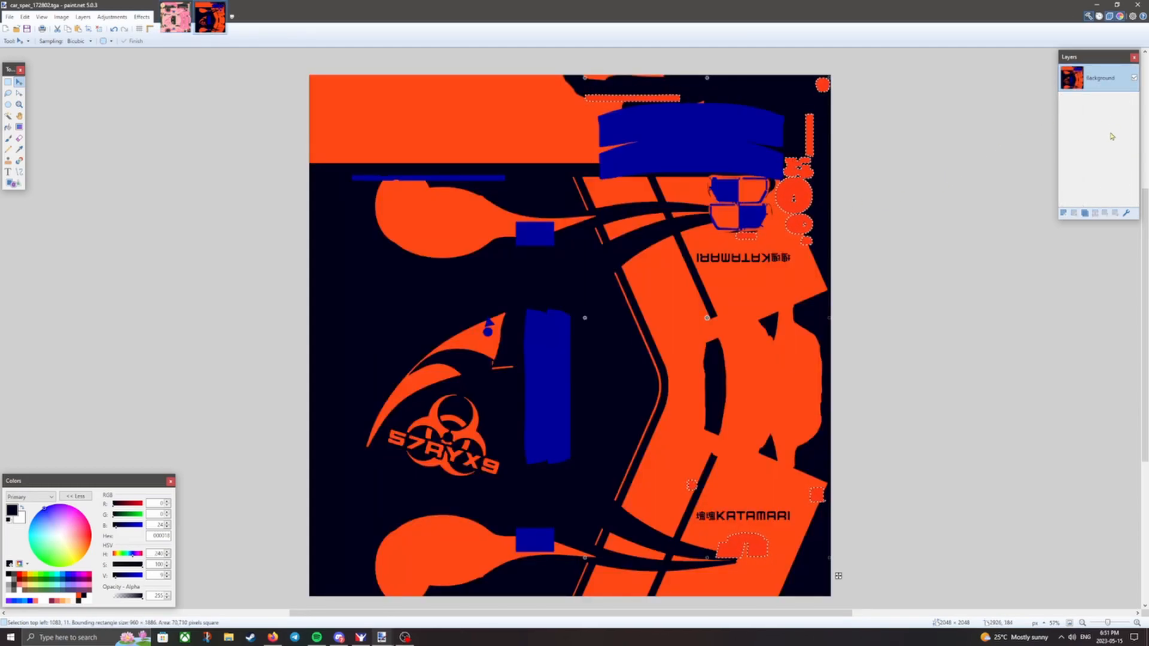
{"action": "left_click", "coordinate": [1063, 214]}
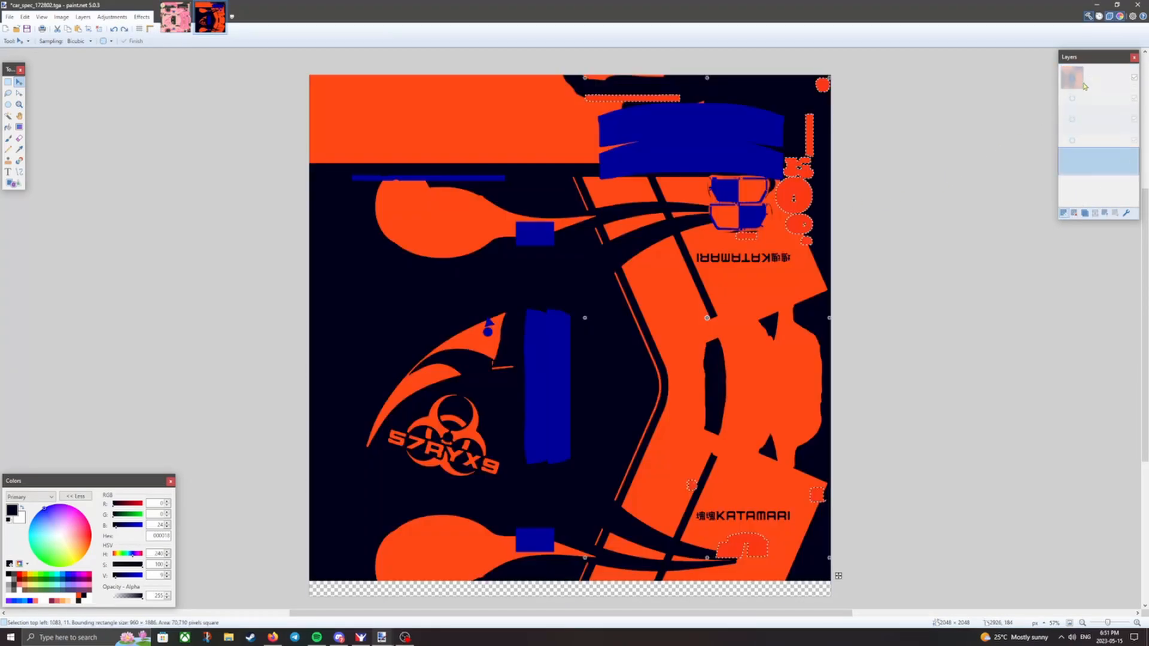
{"action": "left_click", "coordinate": [1064, 213]}
{"action": "key", "text": "ctrl+v"}
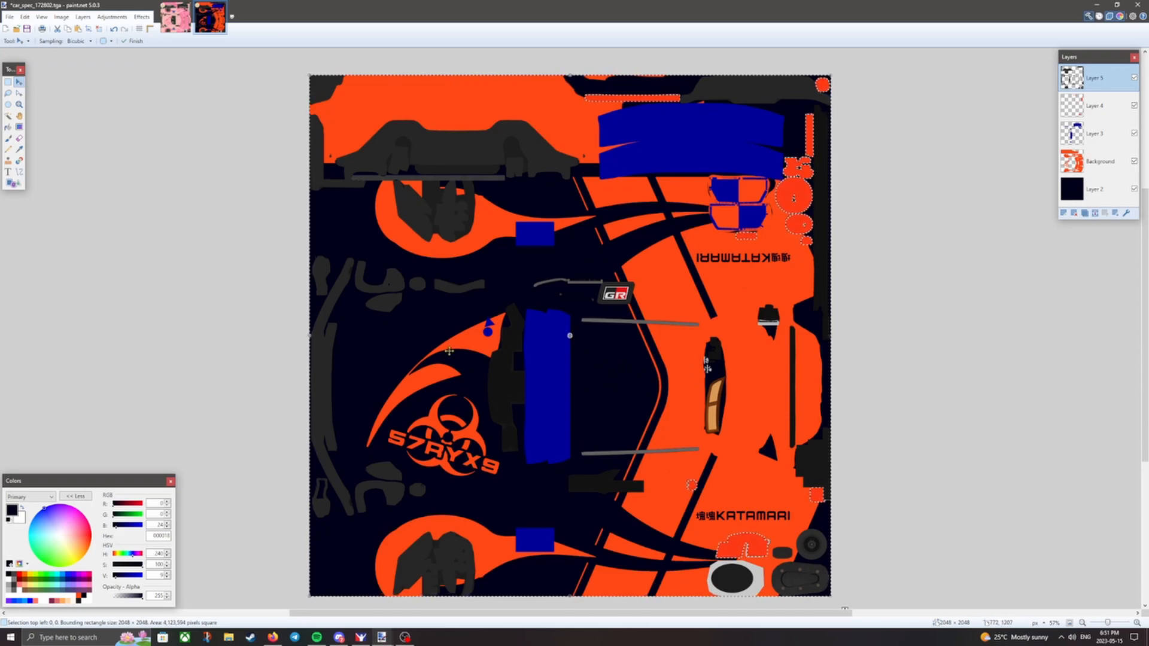
Blacken the pasted trim layer with Hue / Saturation and use Levels to set only its blue minimum output to 170.
{"action": "left_click", "coordinate": [113, 17]}
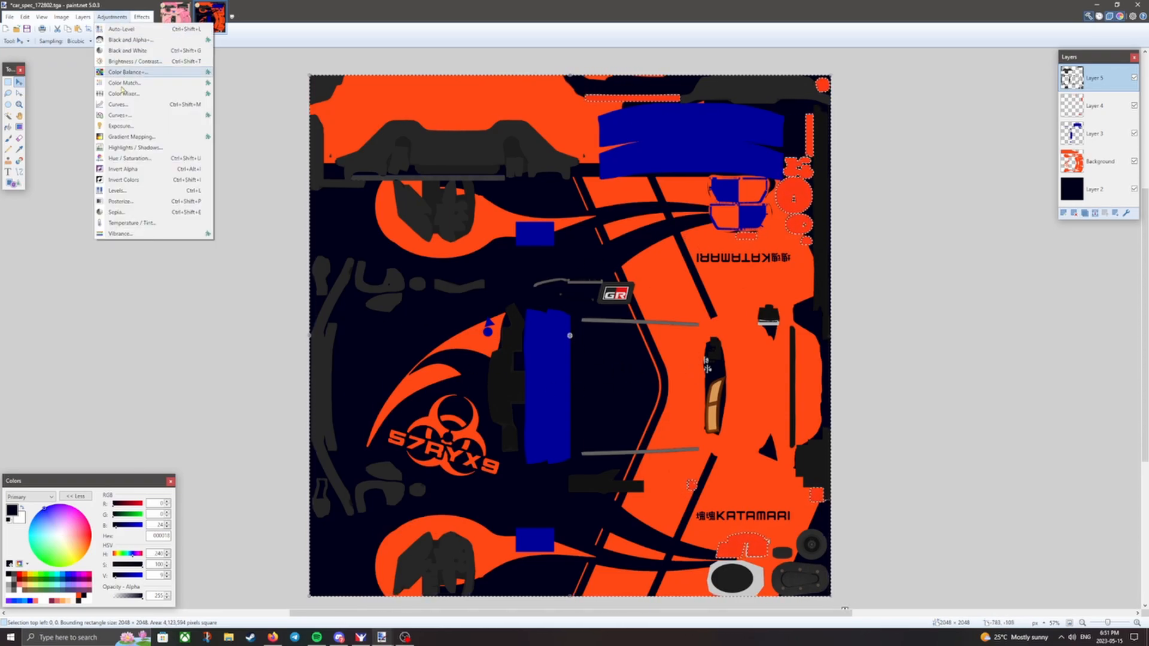
{"action": "left_click", "coordinate": [138, 159]}
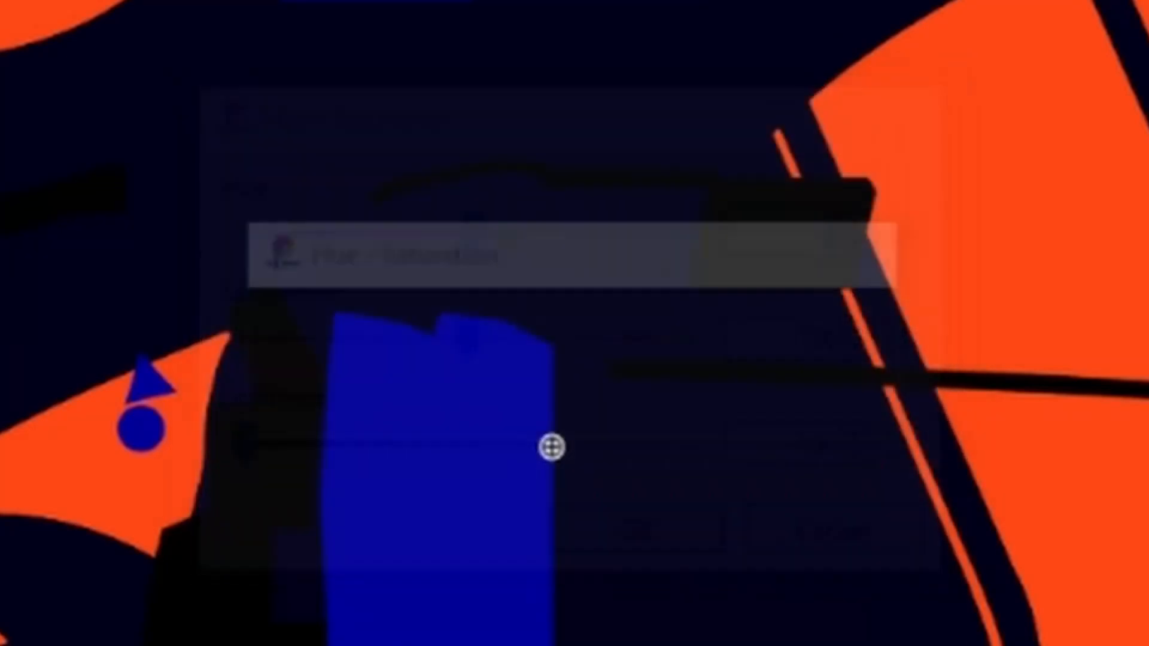
{"action": "left_click", "coordinate": [112, 16]}
{"action": "left_click", "coordinate": [130, 190]}
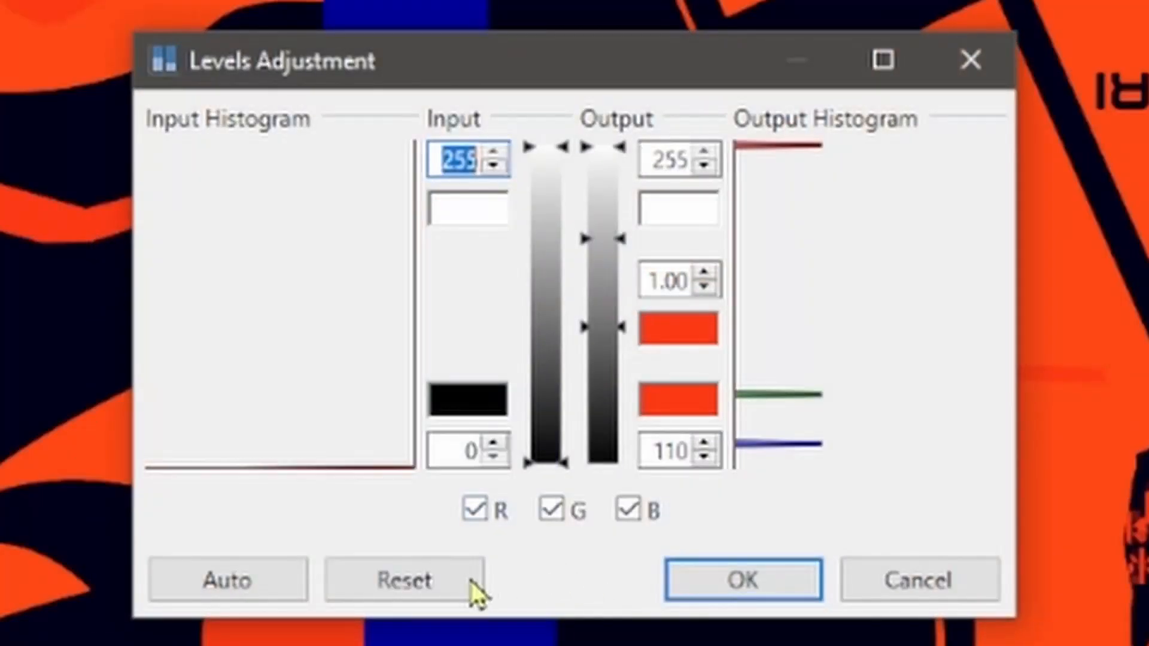
{"action": "left_click", "coordinate": [548, 372]}
{"action": "left_click", "coordinate": [569, 355]}
{"action": "left_click", "coordinate": [551, 355]}
{"action": "left_click_drag", "start_coordinate": [602, 462], "coordinate": [597, 265]}
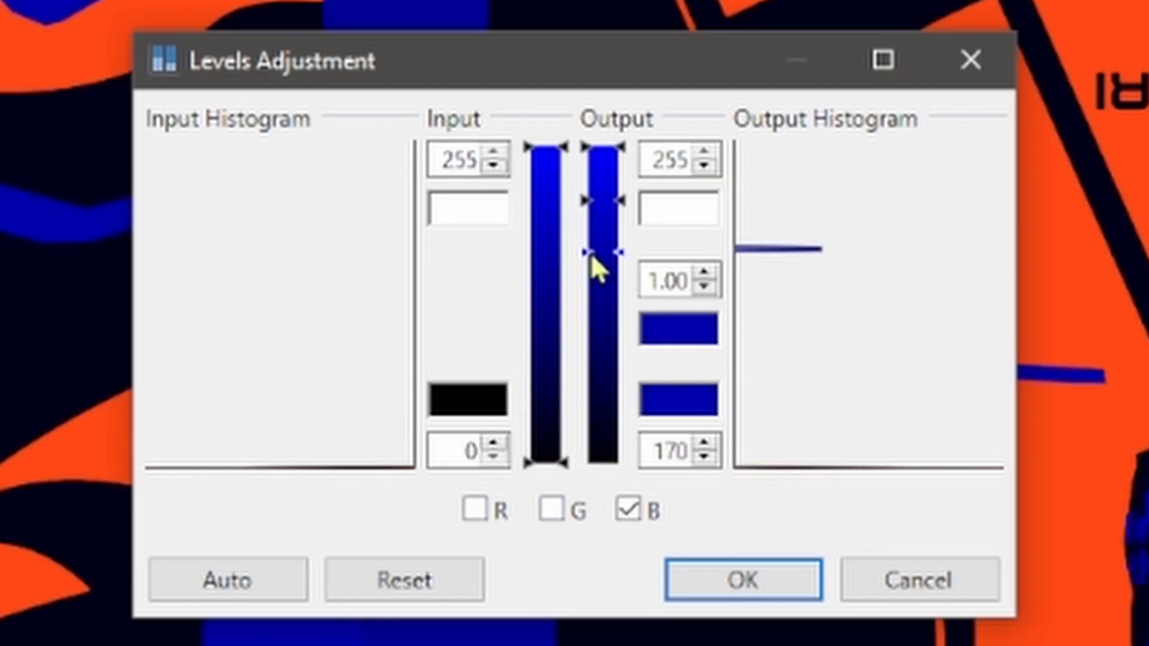
{"action": "left_click", "coordinate": [747, 583]}
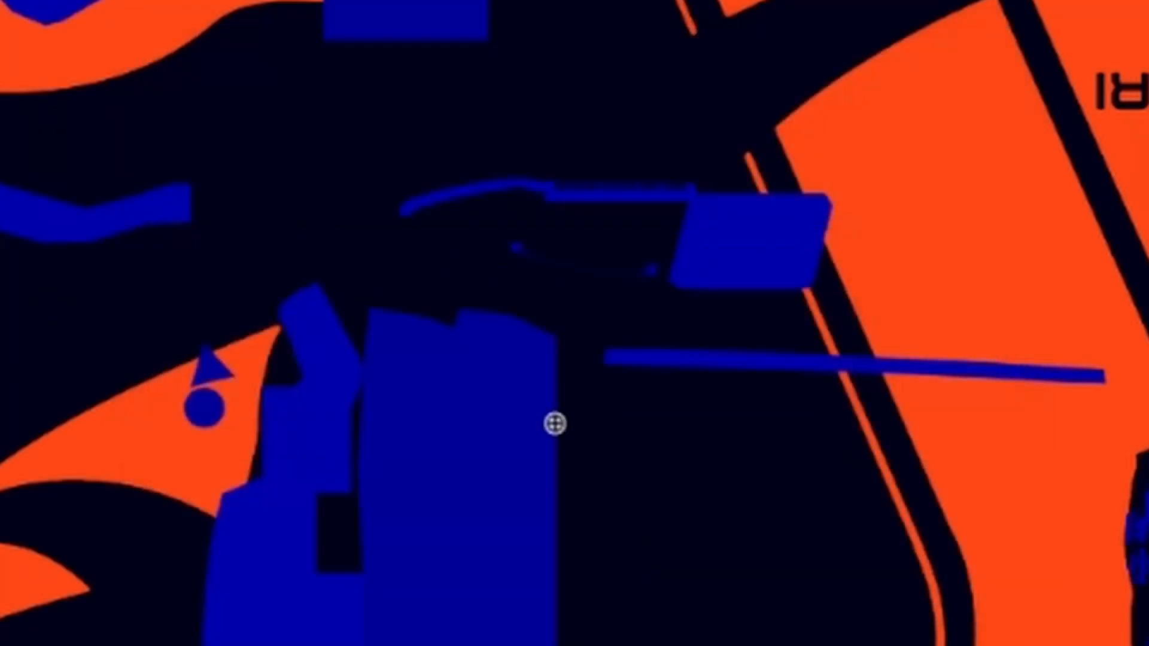
Save the updated spec map in TGA format to the iRacing toyotagr86 paint folder.
{"action": "left_click", "coordinate": [6, 18]}
{"action": "left_click", "coordinate": [36, 95]}
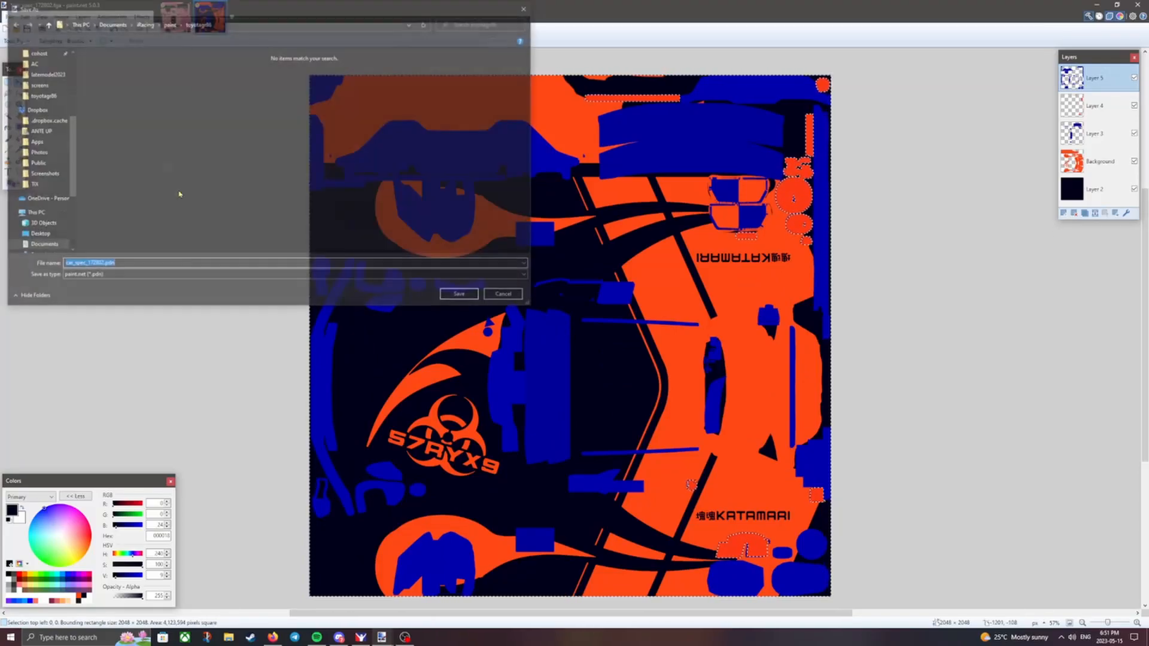
{"action": "left_click", "coordinate": [84, 275]}
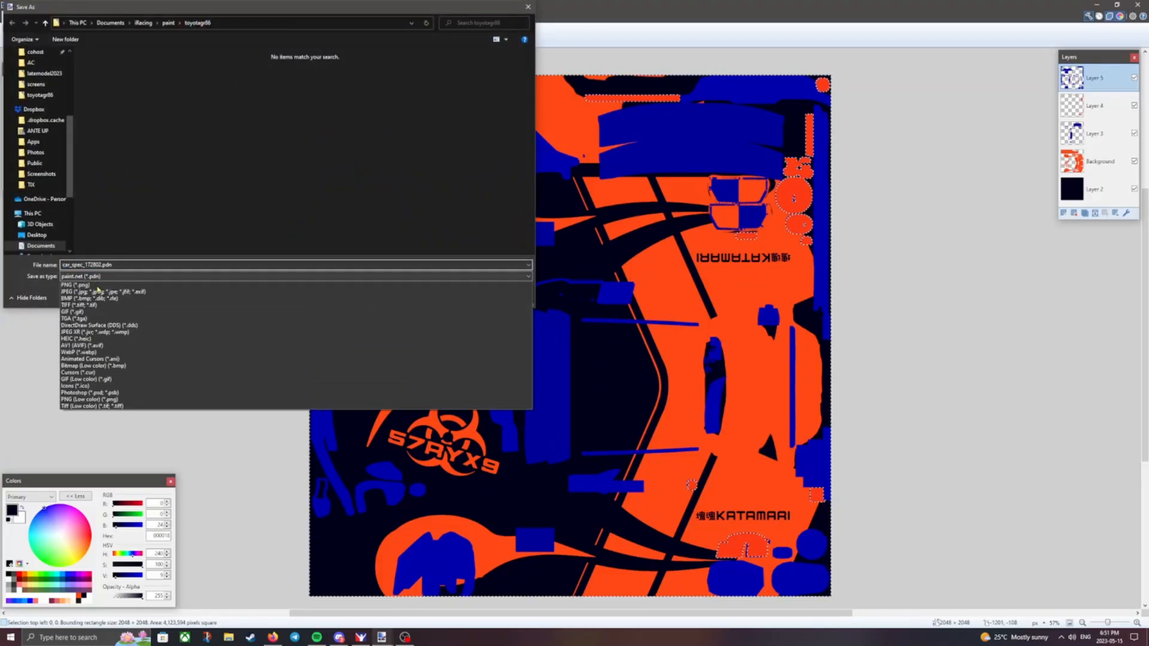
{"action": "left_click", "coordinate": [77, 319]}
{"action": "left_click", "coordinate": [78, 275]}
{"action": "left_click", "coordinate": [78, 319]}
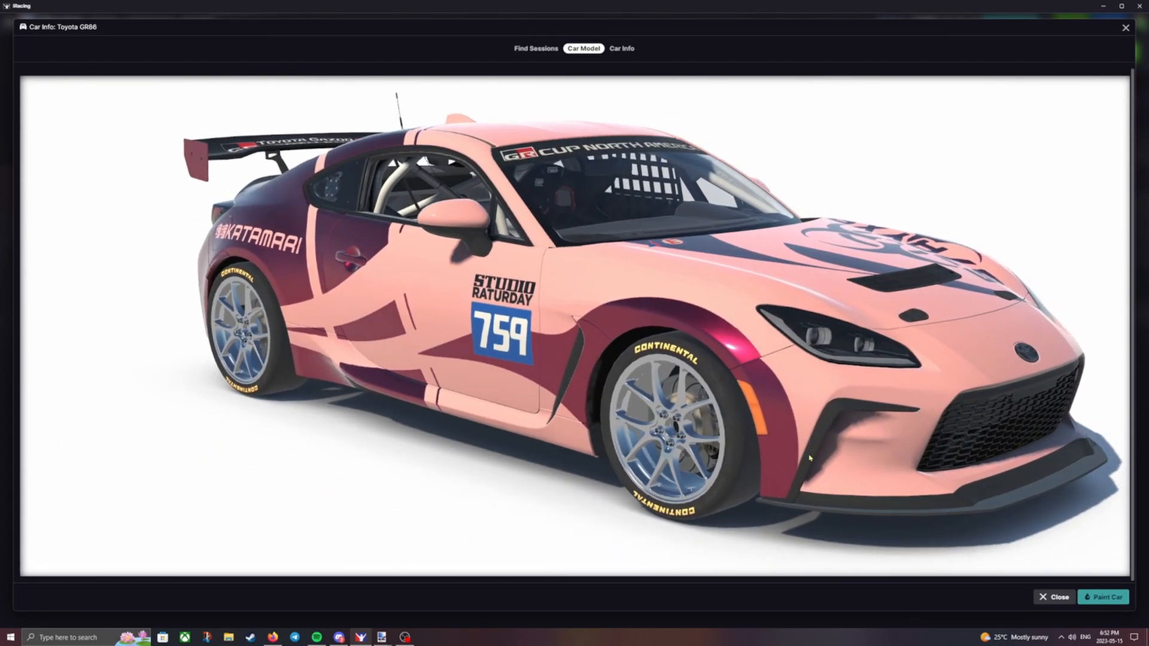
Switch to paint.net, undo the flattening of the spec map image and select its top layer.
{"action": "mouse_move", "coordinate": [381, 637]}
{"action": "left_click", "coordinate": [341, 596]}
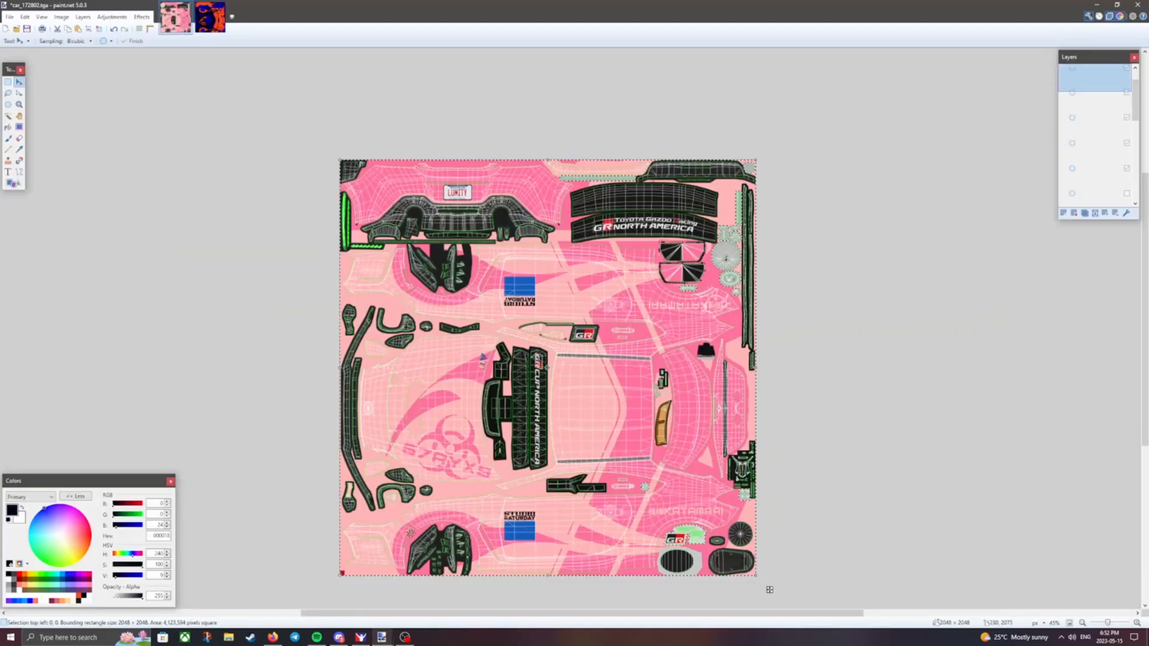
{"action": "left_click", "coordinate": [211, 23]}
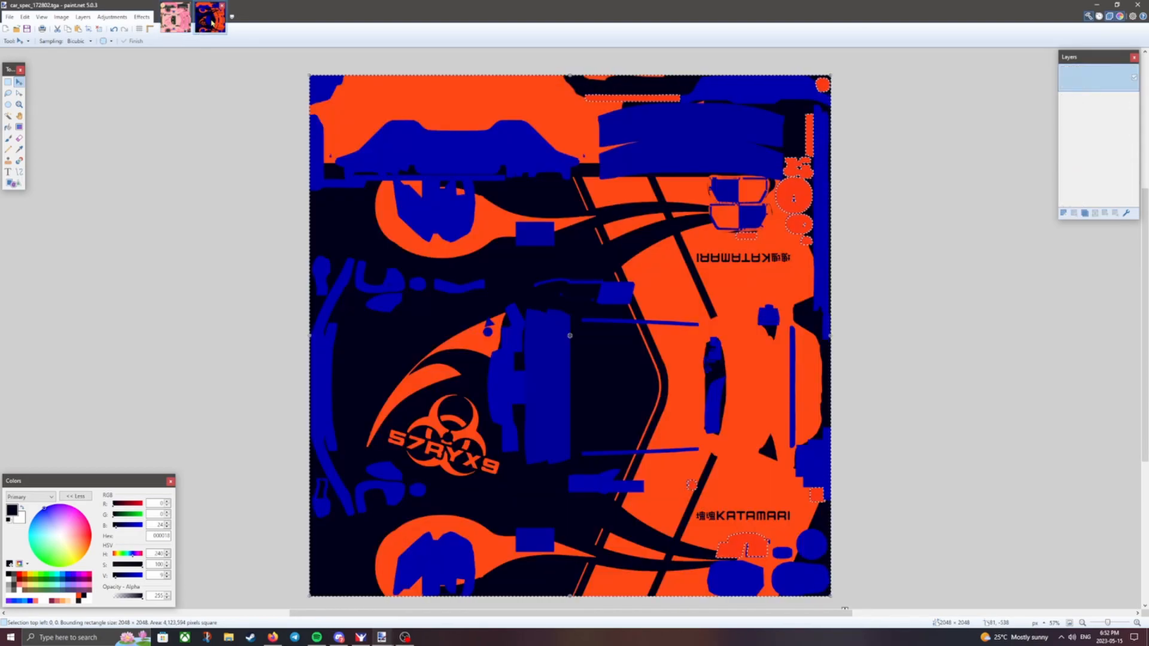
{"action": "key", "text": "ctrl+z"}
{"action": "left_click", "coordinate": [1098, 88]}
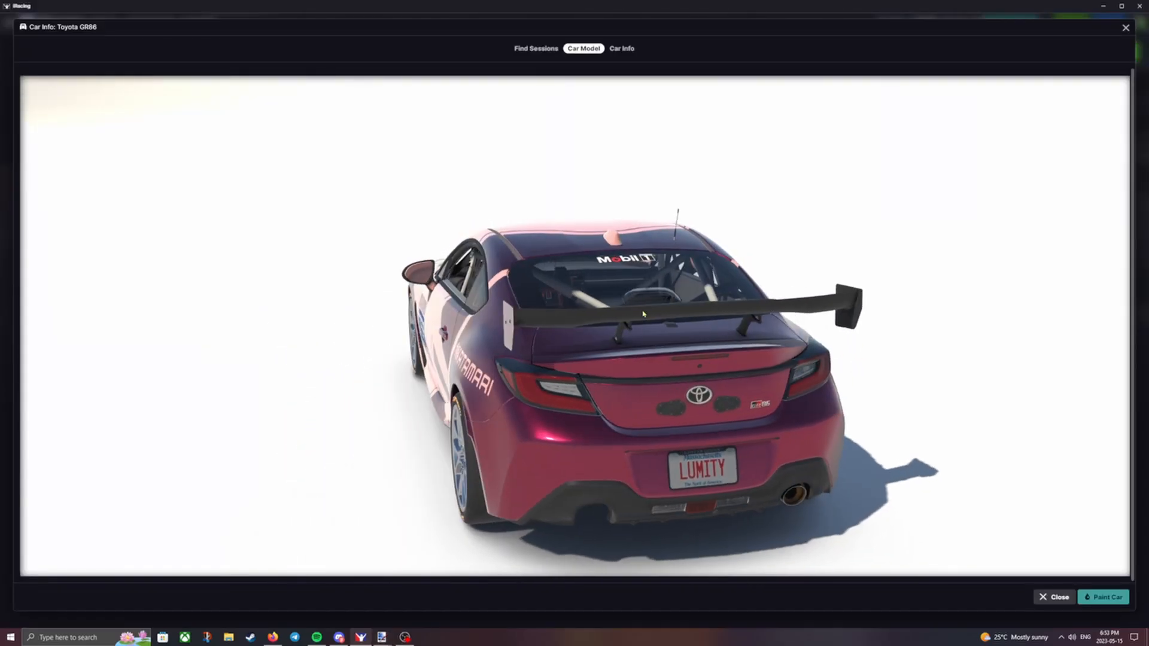
Switch to iRacing and examine the updated finishes on the car model's rear bumper, emblem and badge, side pattern and front trim.
{"action": "scroll", "coordinate": [647, 312], "scroll_direction": "up", "scroll_amount": 6}
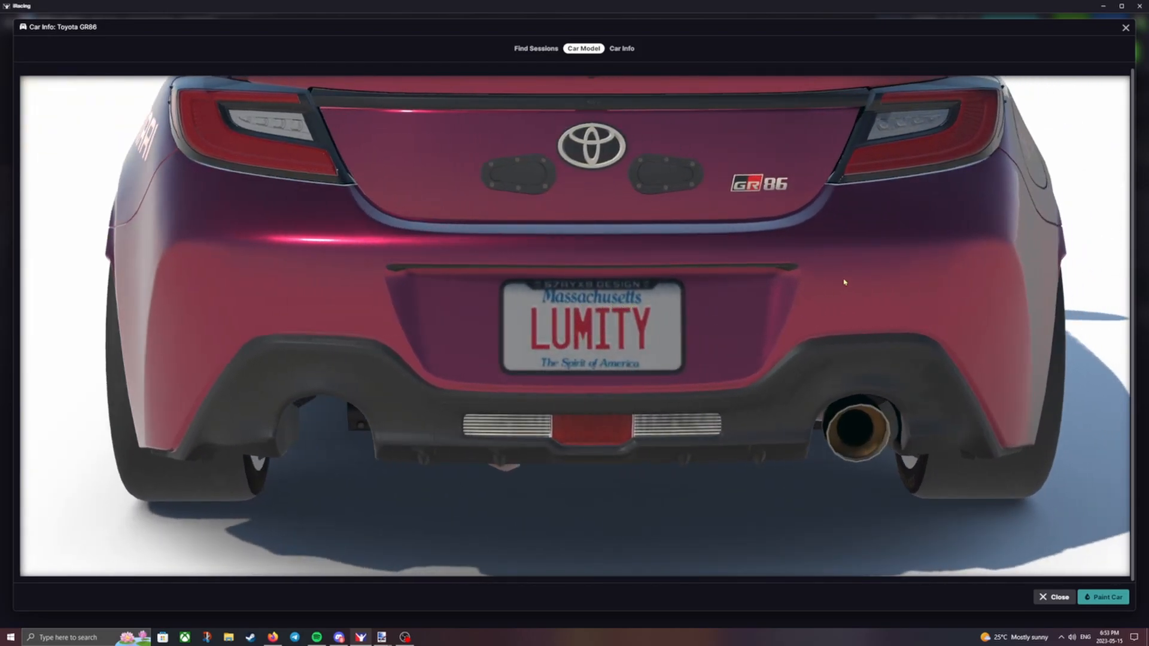
{"action": "scroll", "coordinate": [846, 285], "scroll_direction": "down", "scroll_amount": 6}
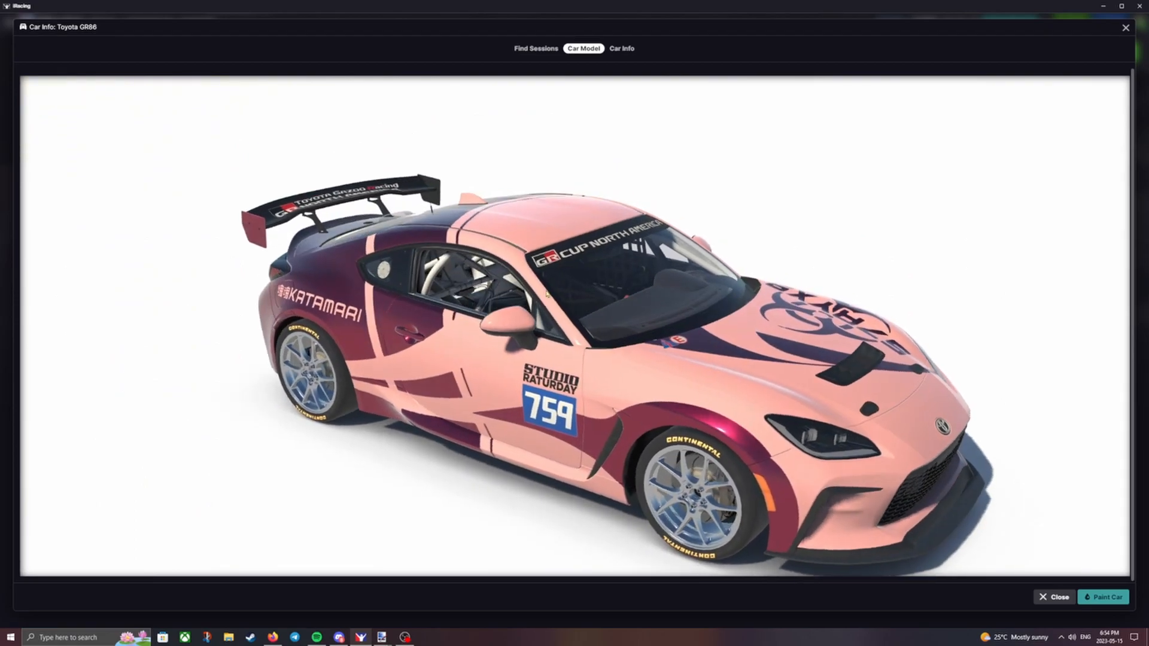
{"action": "left_click_drag", "start_coordinate": [546, 293], "coordinate": [580, 332]}
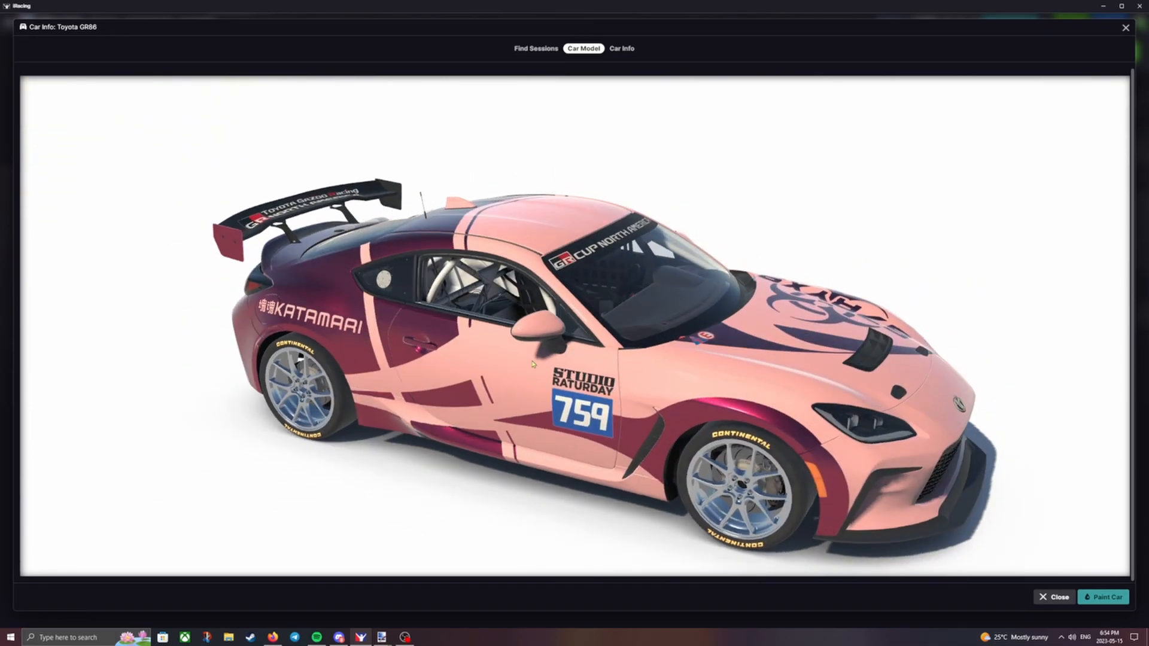
{"action": "left_click_drag", "start_coordinate": [540, 306], "coordinate": [585, 226]}
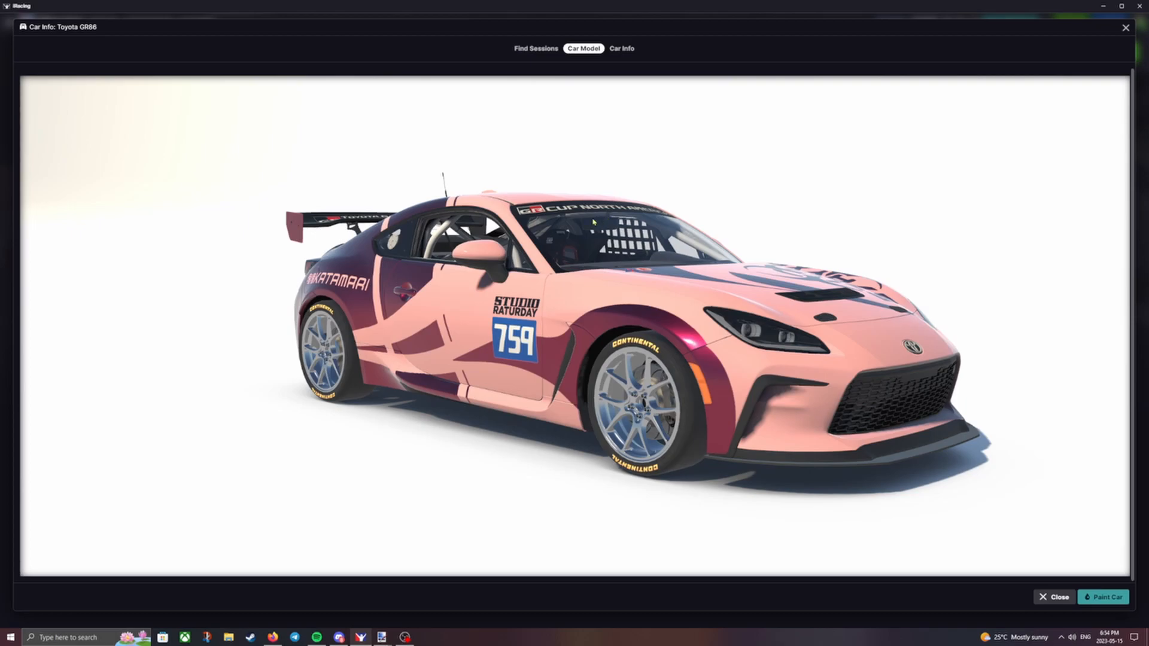
{"action": "mouse_move", "coordinate": [381, 637]}
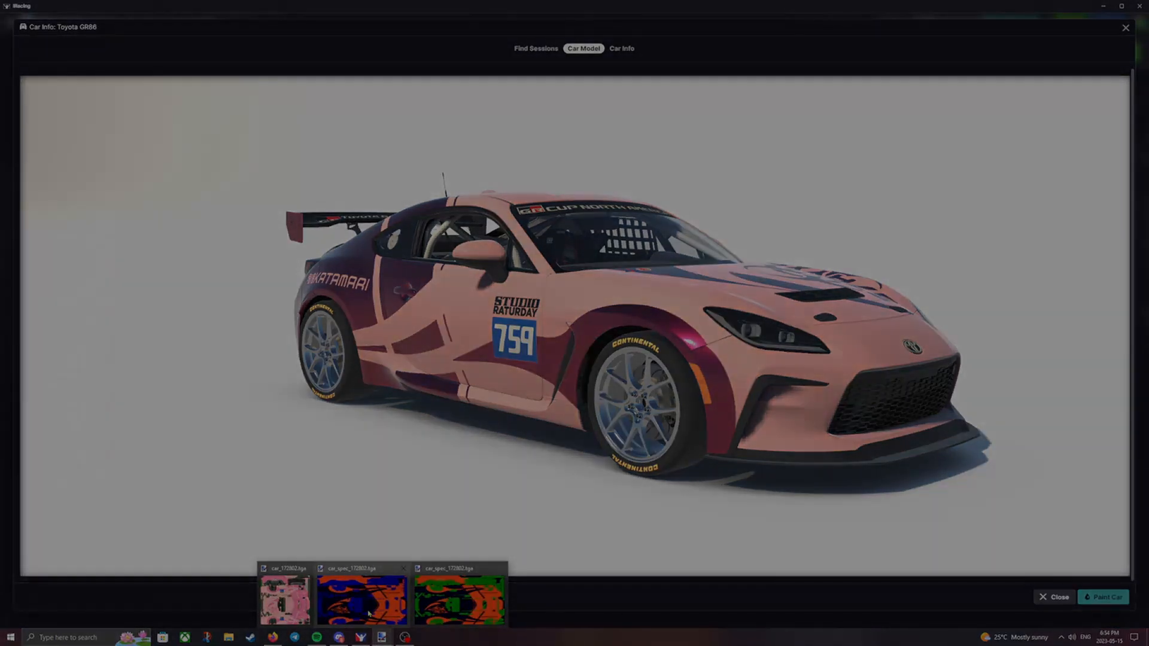